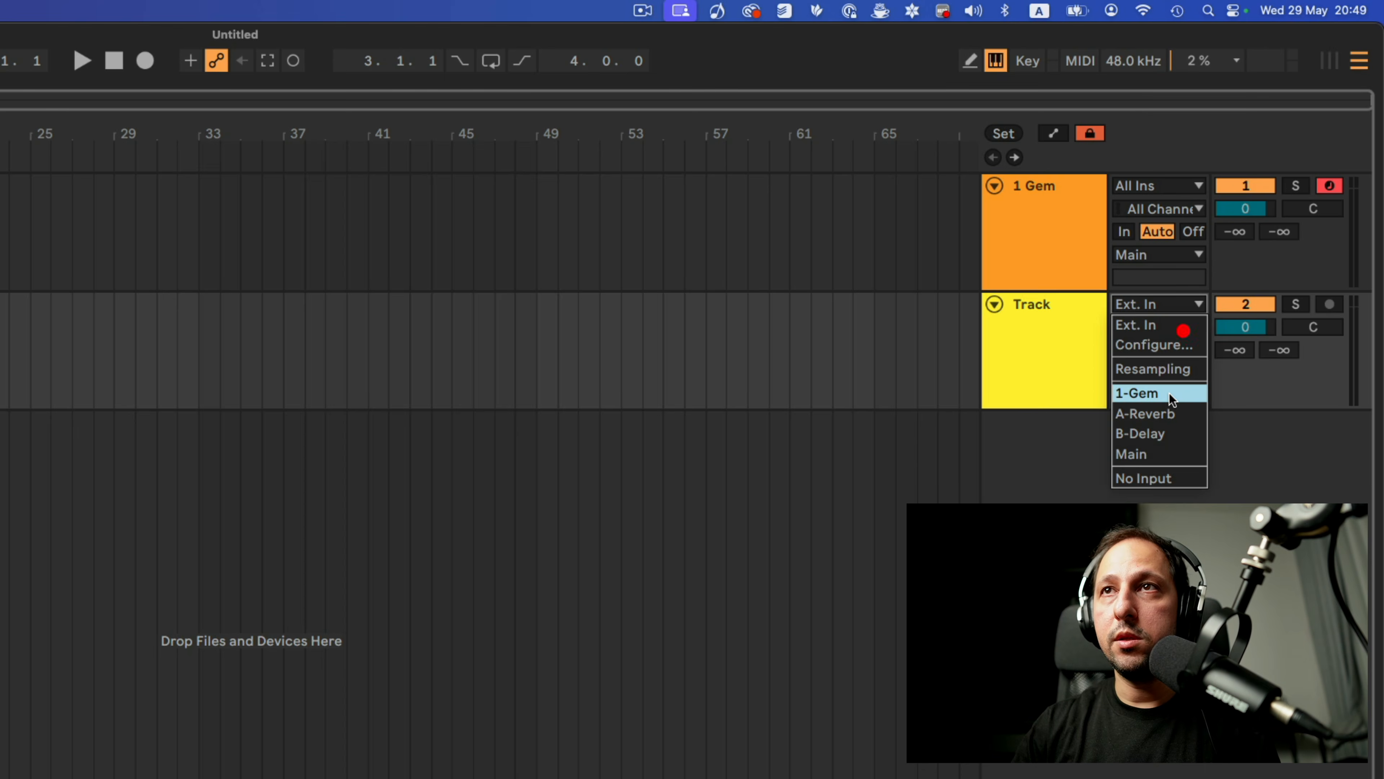
- Take the audio track's input from 1-Gem, arm that track for recording, and set the Gem track's monitoring to In
click(1035, 215)
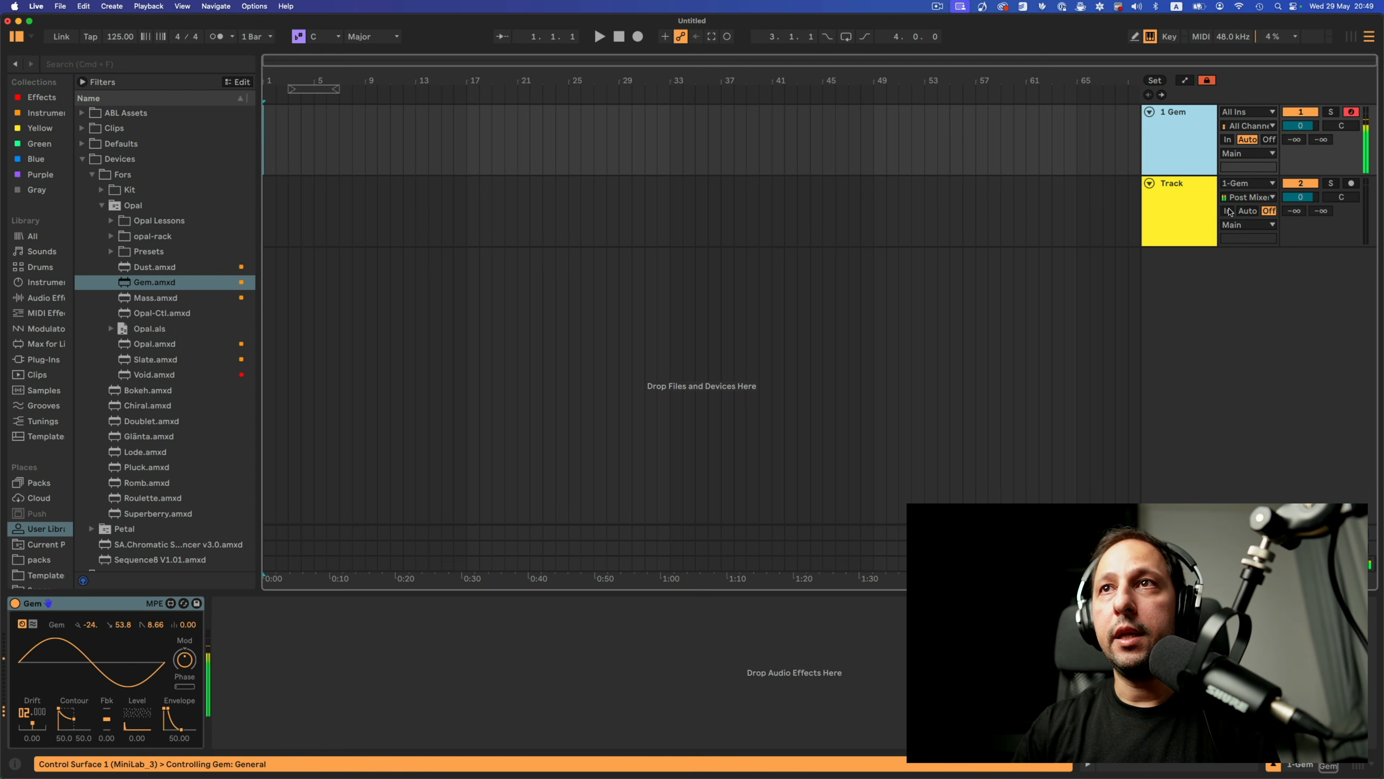
click(1352, 184)
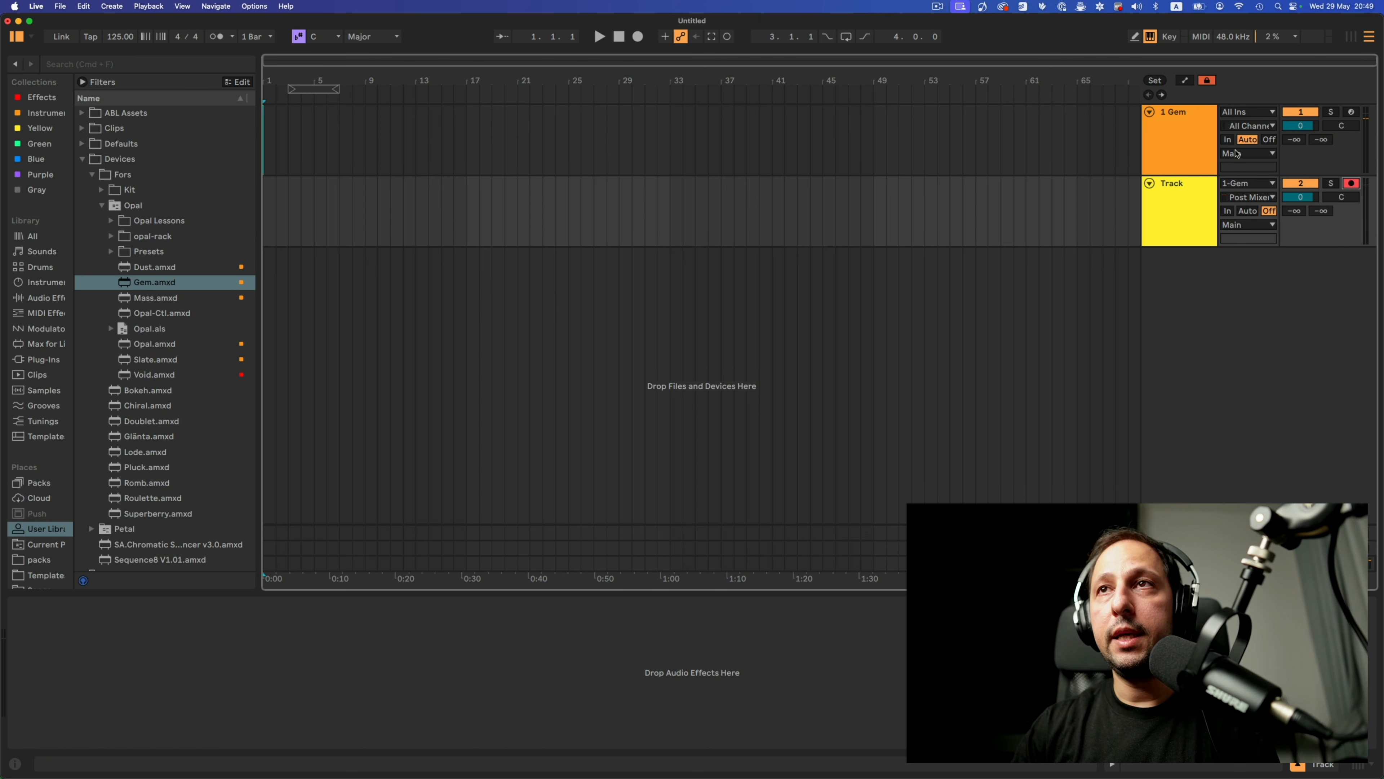
click(1227, 140)
click(1180, 143)
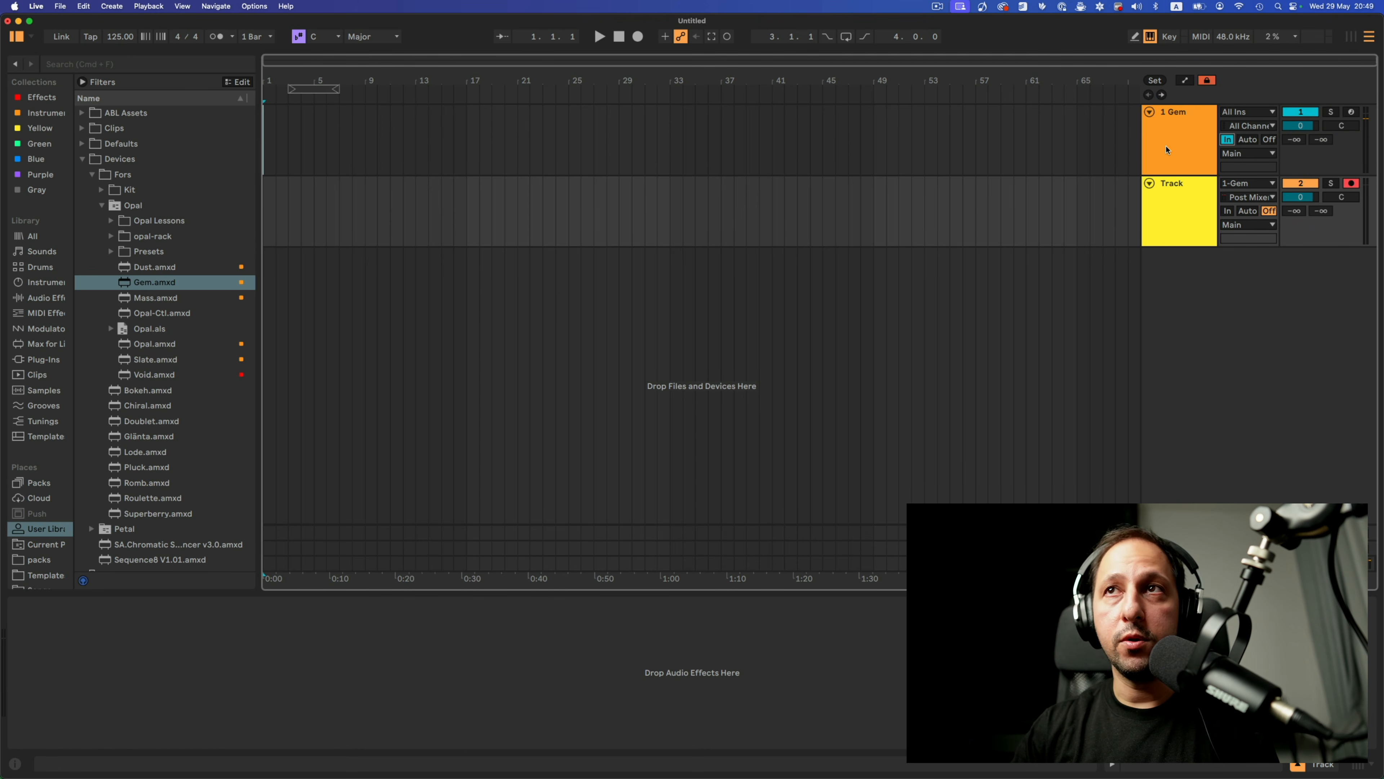
- Record about two bars of the Gem instrument's output onto the audio track from bar 1, and stop recording
click(1193, 230)
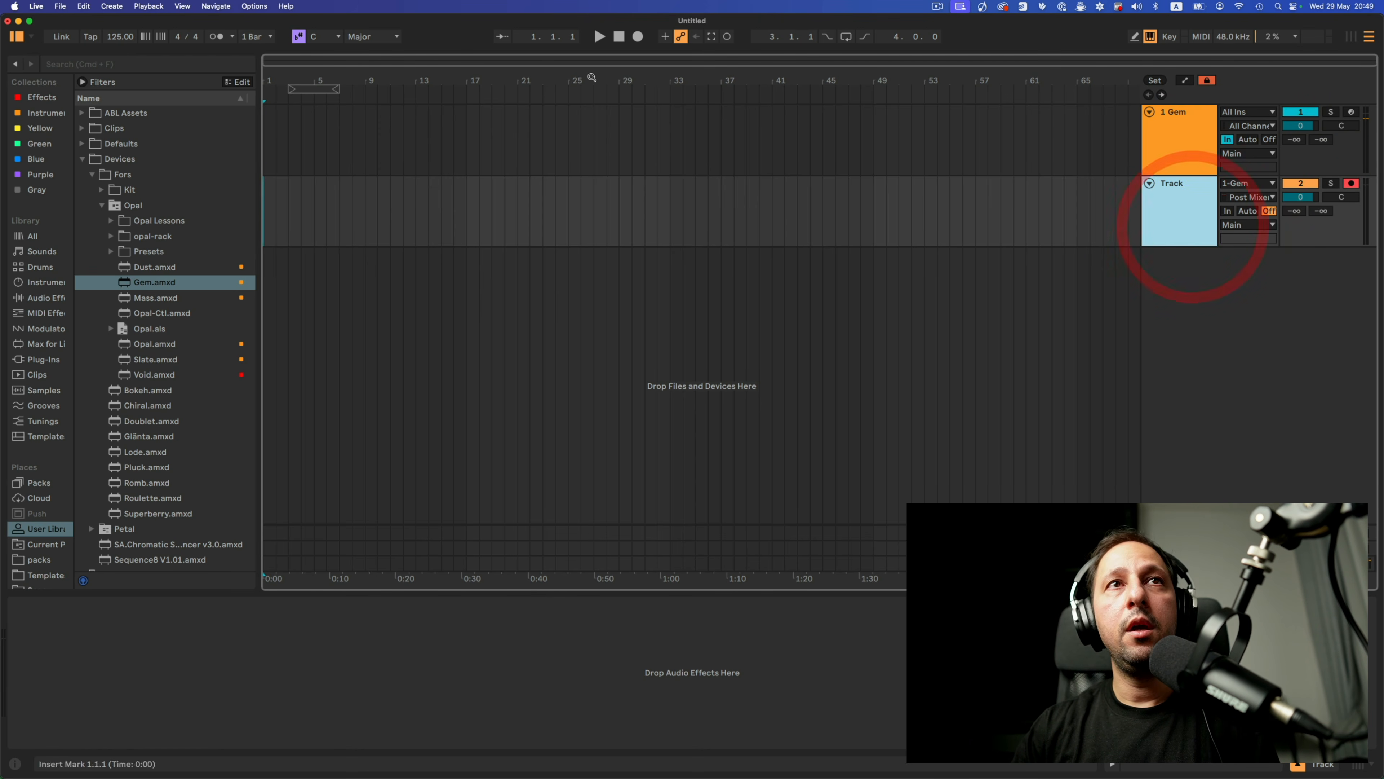
click(621, 37)
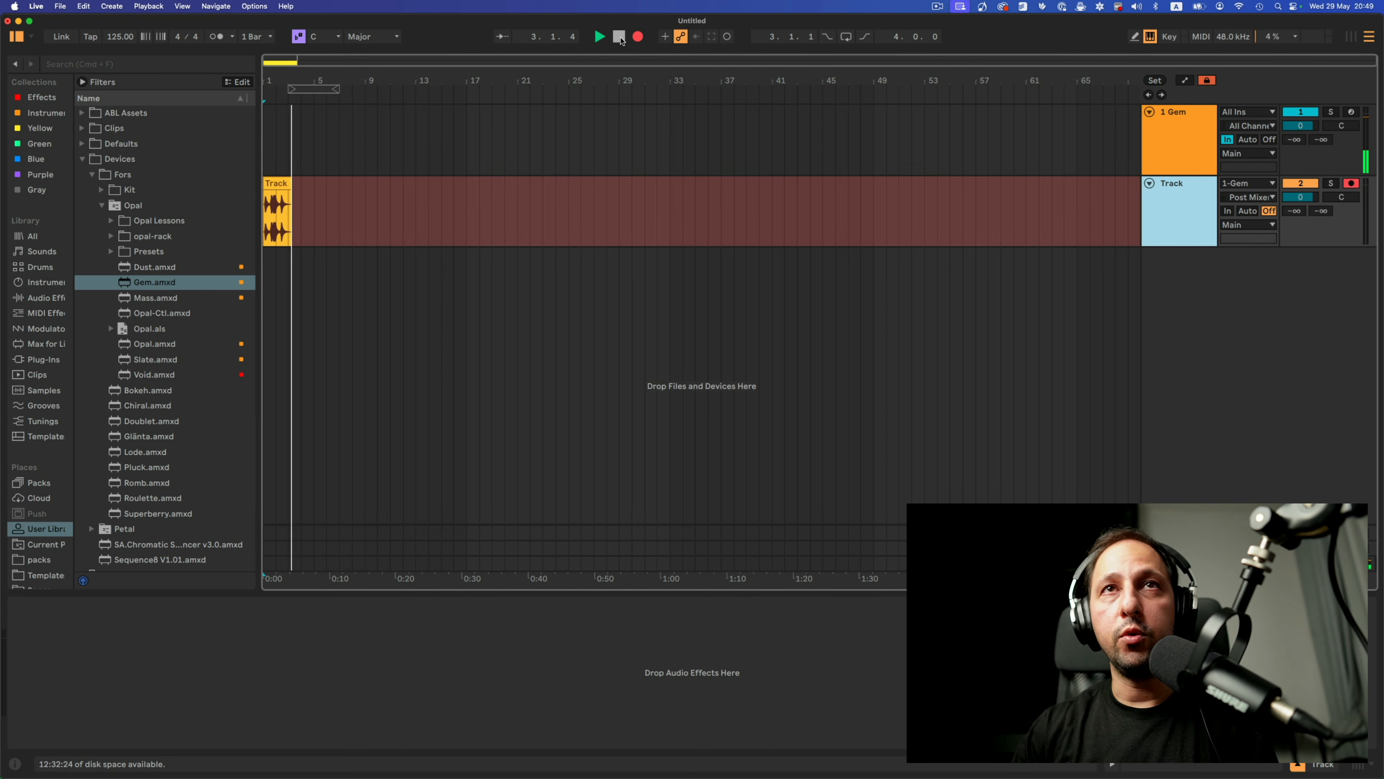
click(620, 37)
- Load the recorded clip as a sampler instrument on a new MIDI track and move its sample start to the first hit
key(super+shift+t)
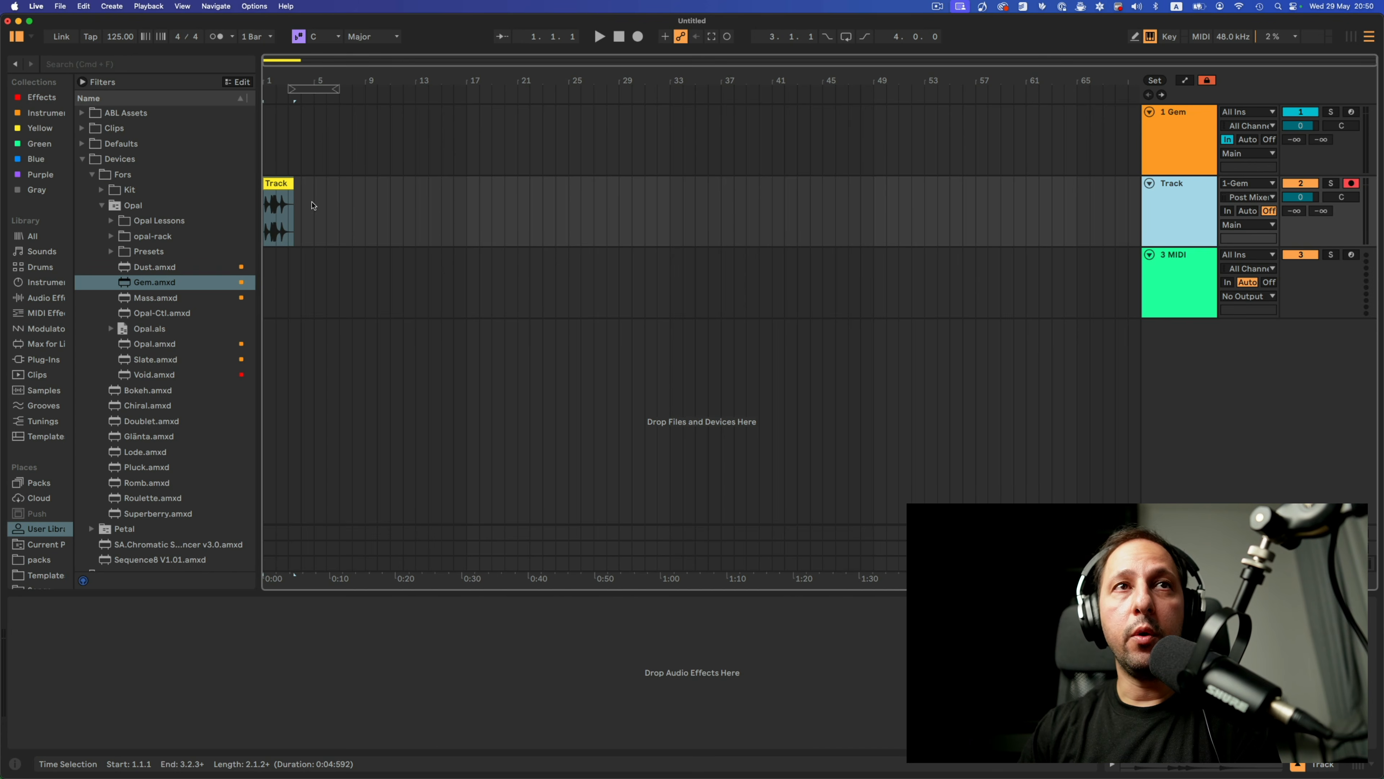
click(1171, 273)
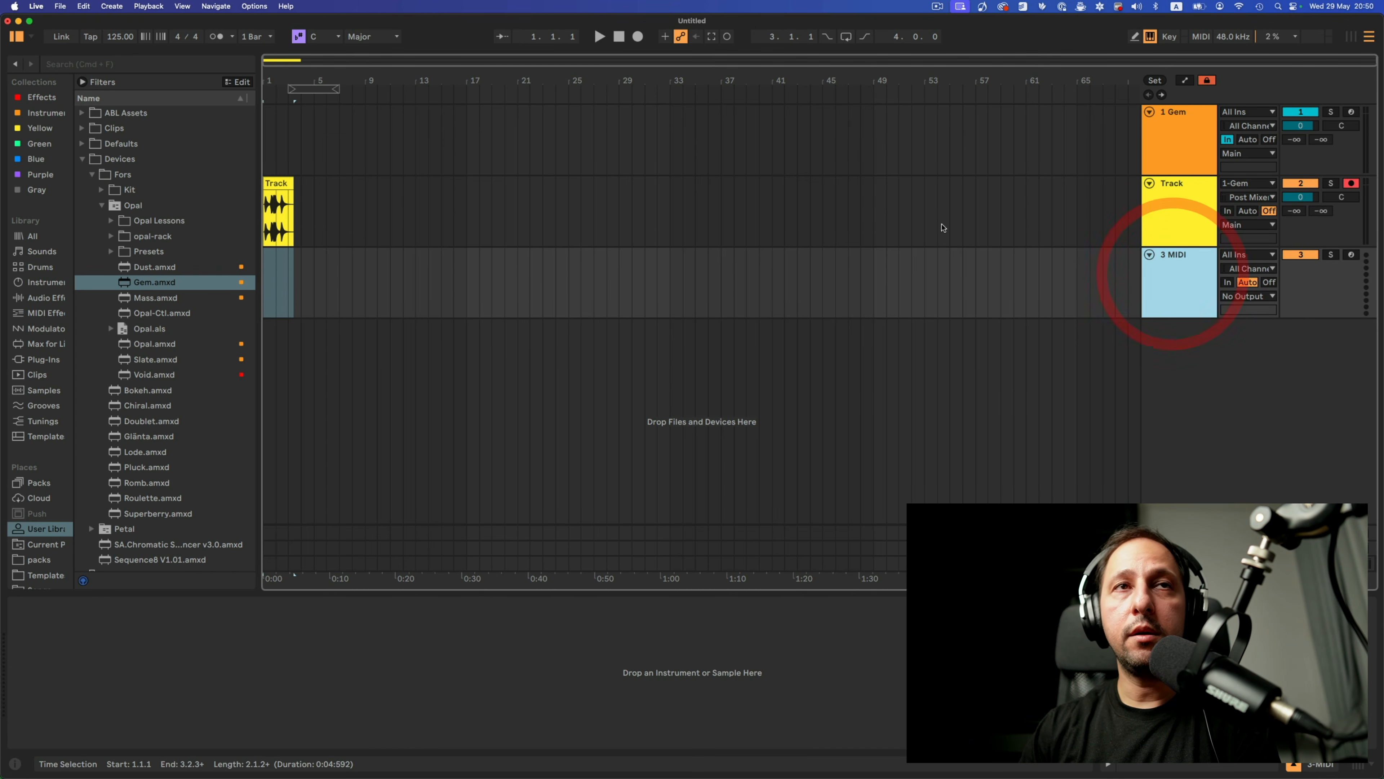
click(283, 182)
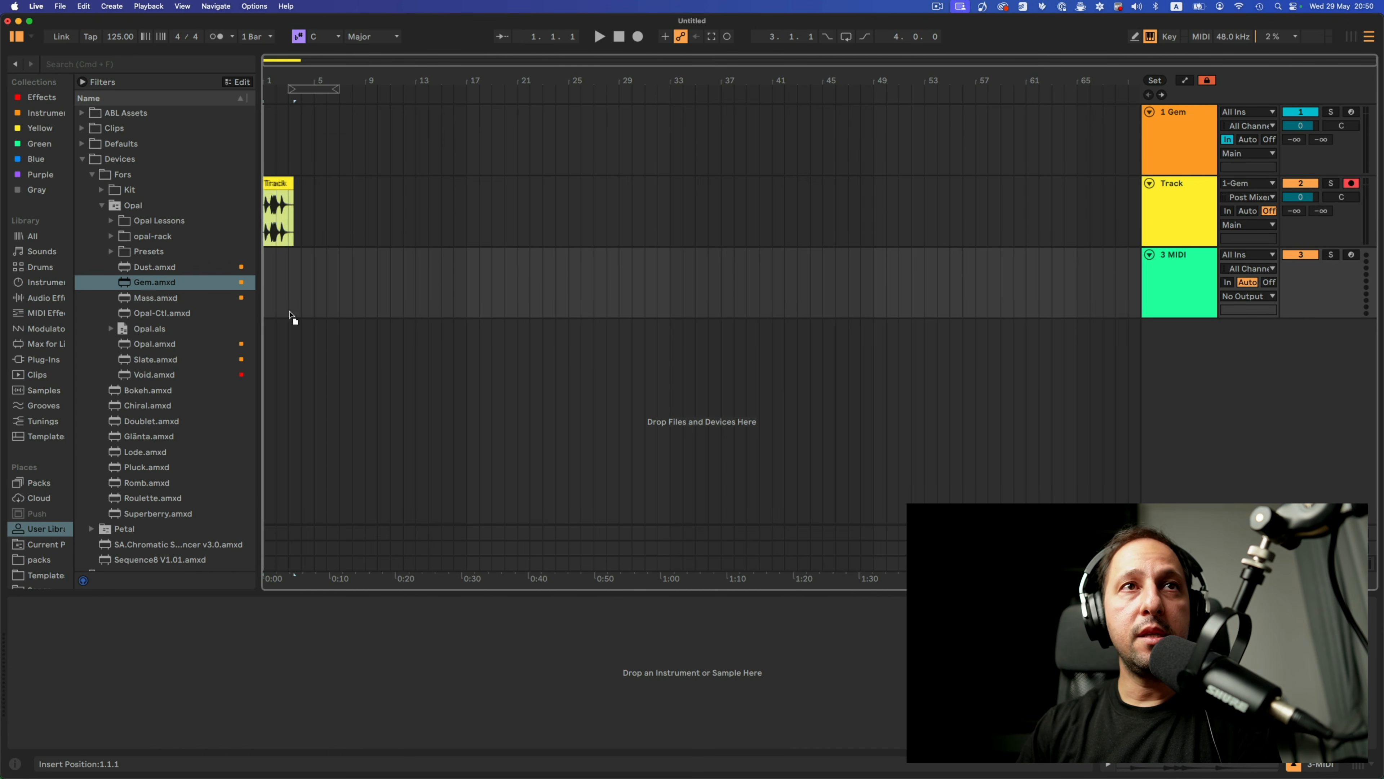
click(187, 671)
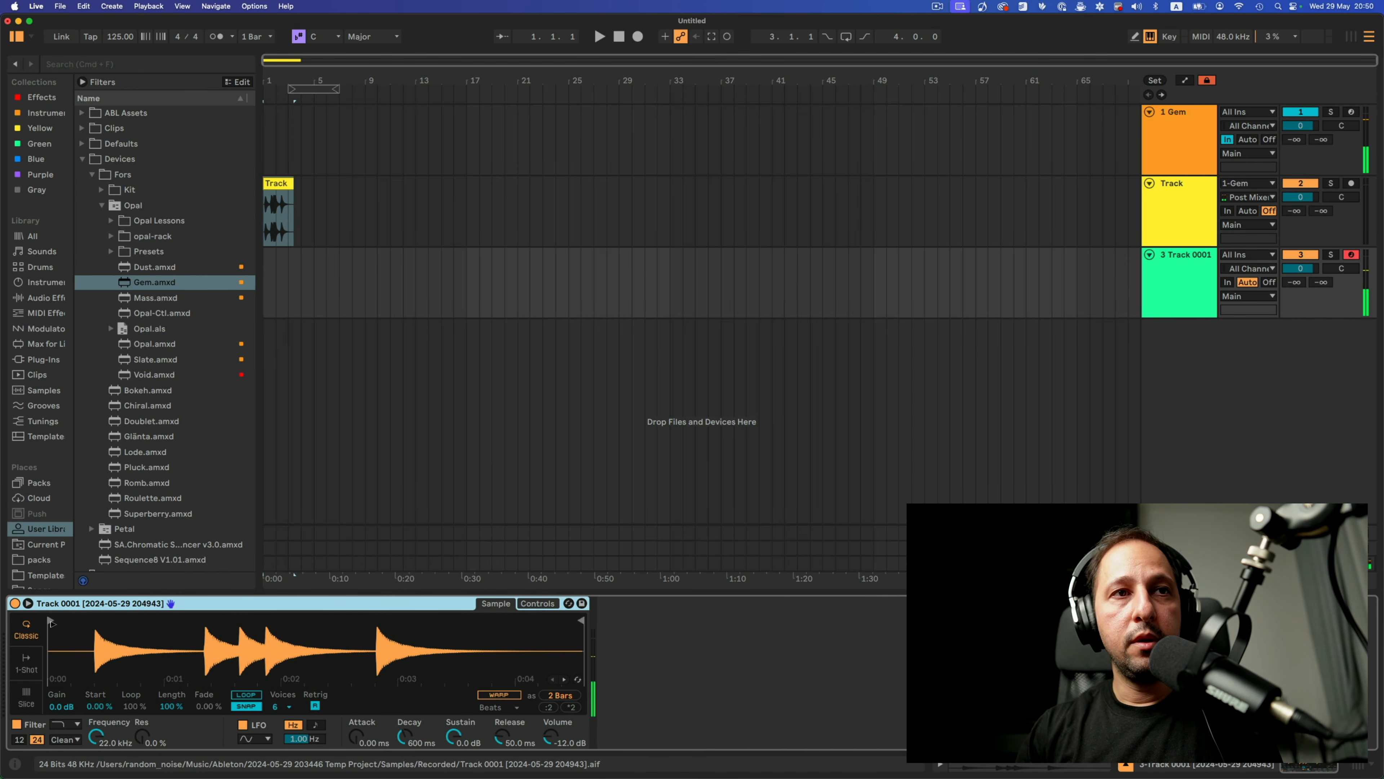
drag(51, 620, 101, 620)
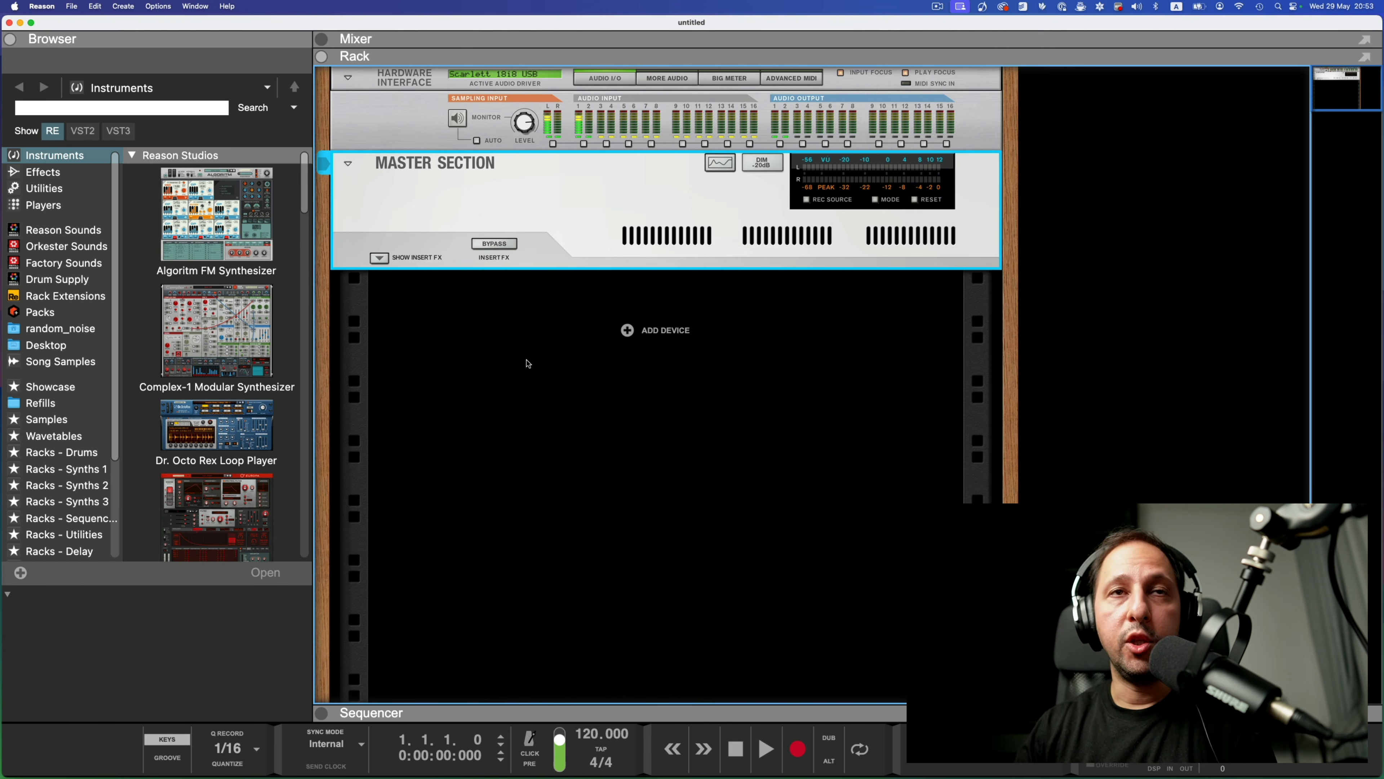
- Switch to Reason and add a Redrum drum machine to the rack below the Master Section
drag(304, 170, 286, 438)
drag(226, 382, 476, 354)
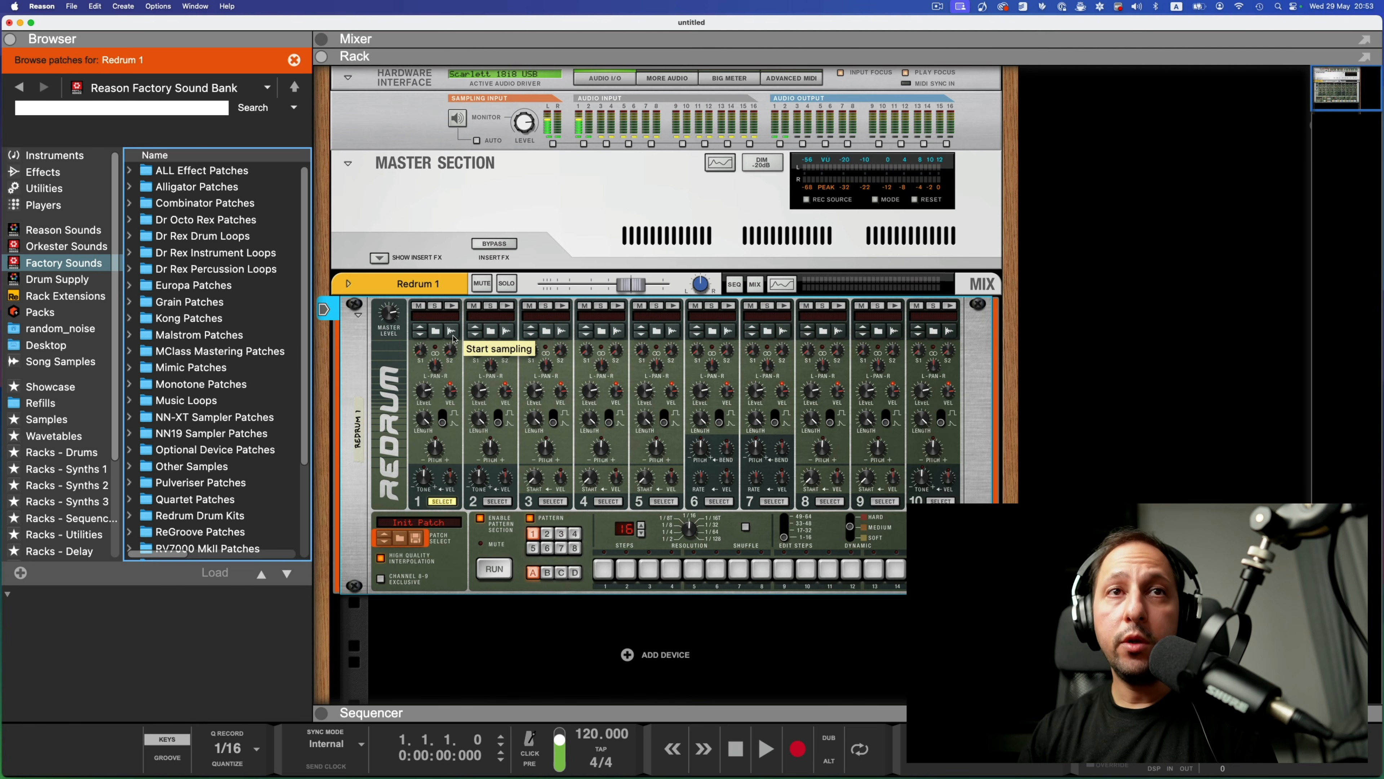
- Add the Basimilus instrument by Noise Engineering to the rack below Redrum
click(57, 157)
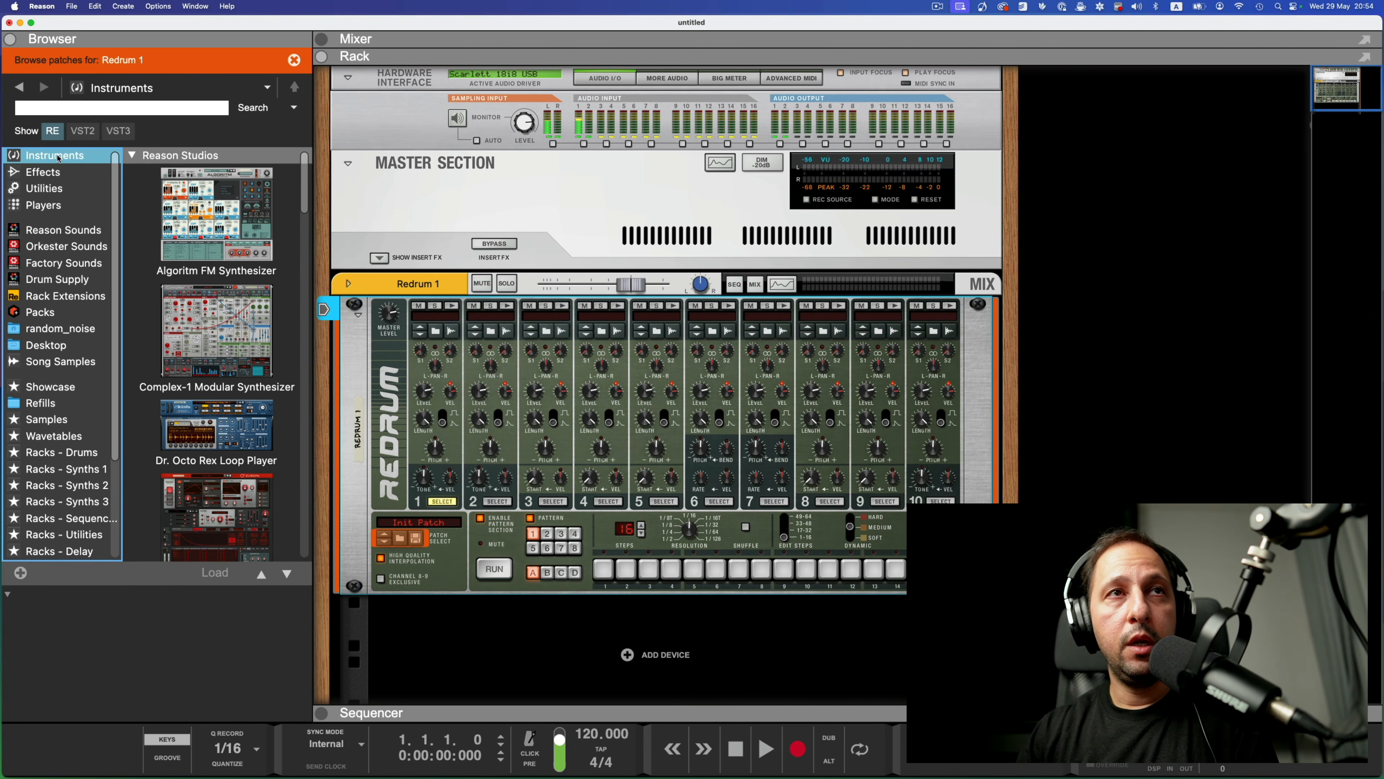
click(132, 157)
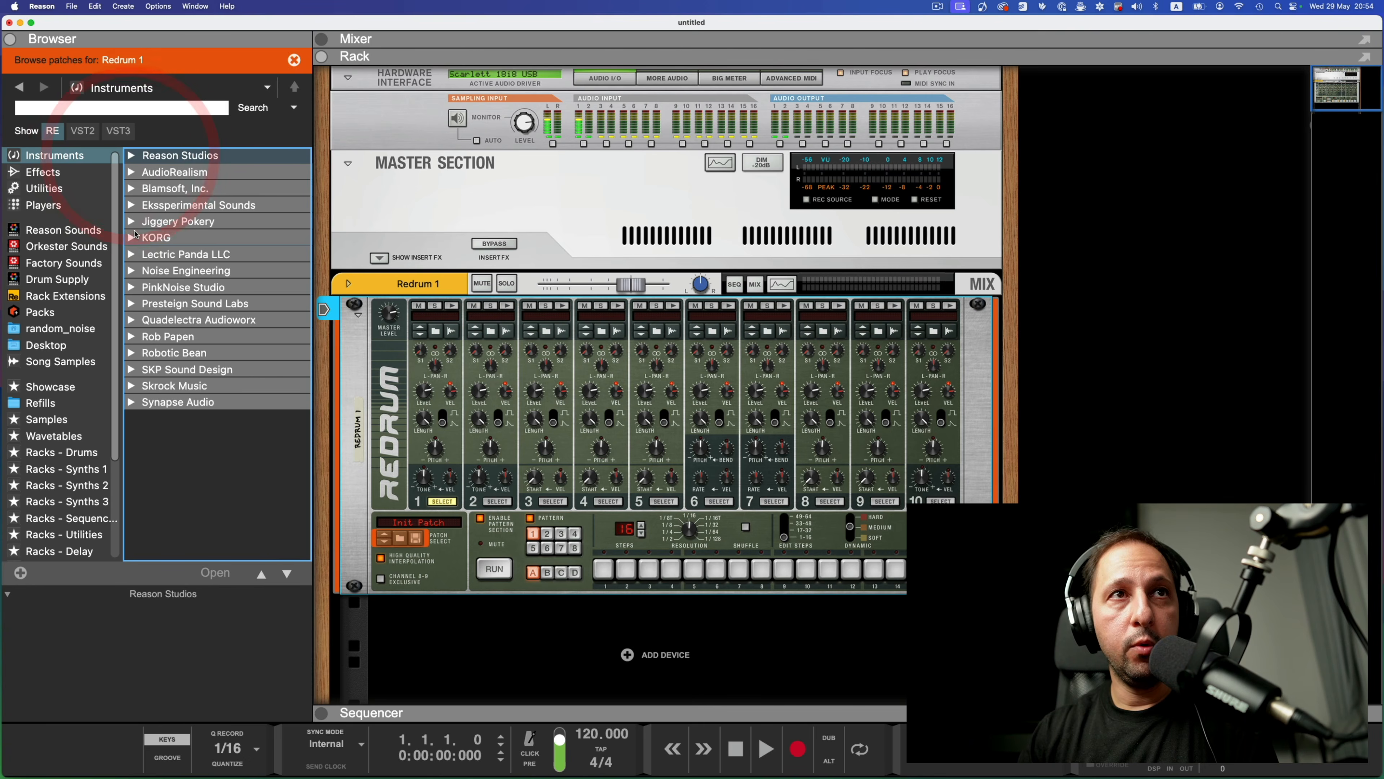
click(132, 270)
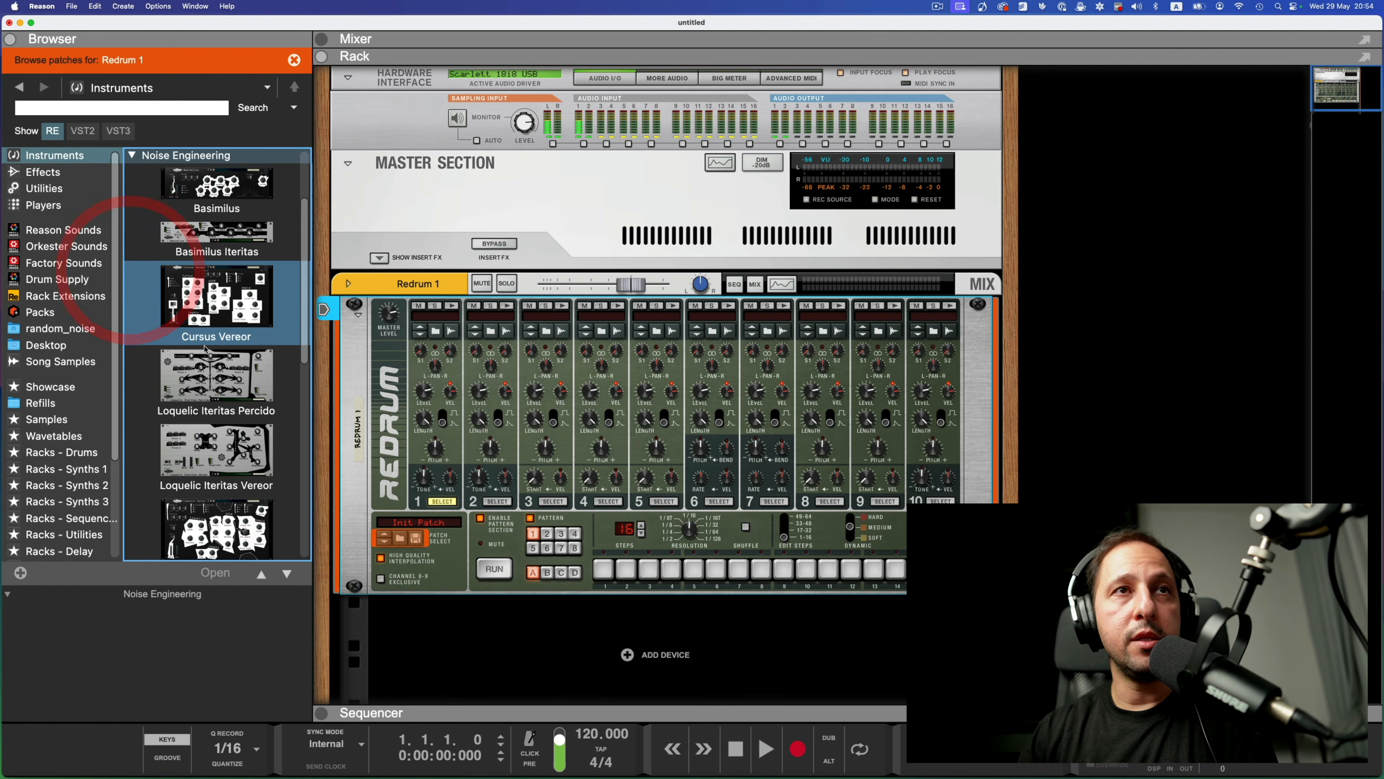
scroll(205, 352, up, 5)
scroll(205, 351, down, 5)
scroll(206, 349, up, 4)
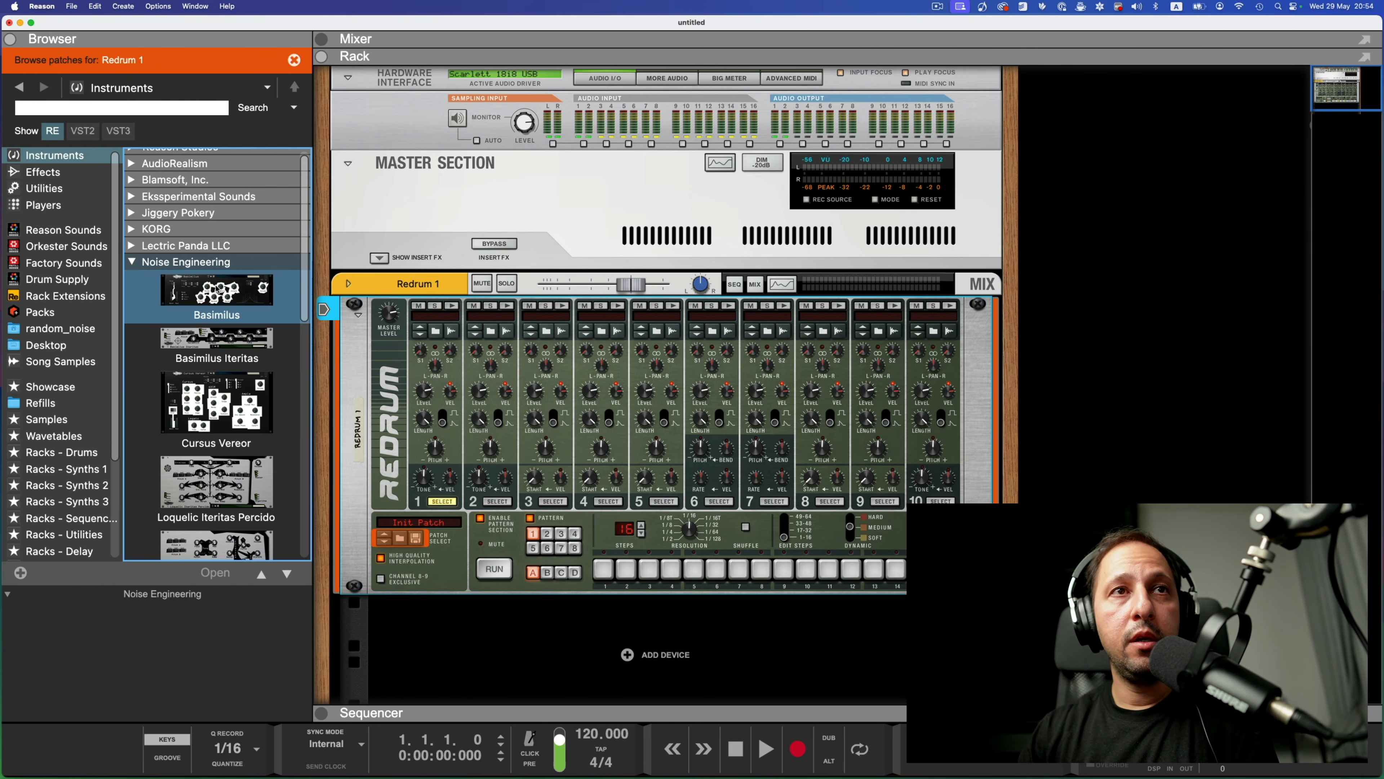
drag(199, 295, 570, 611)
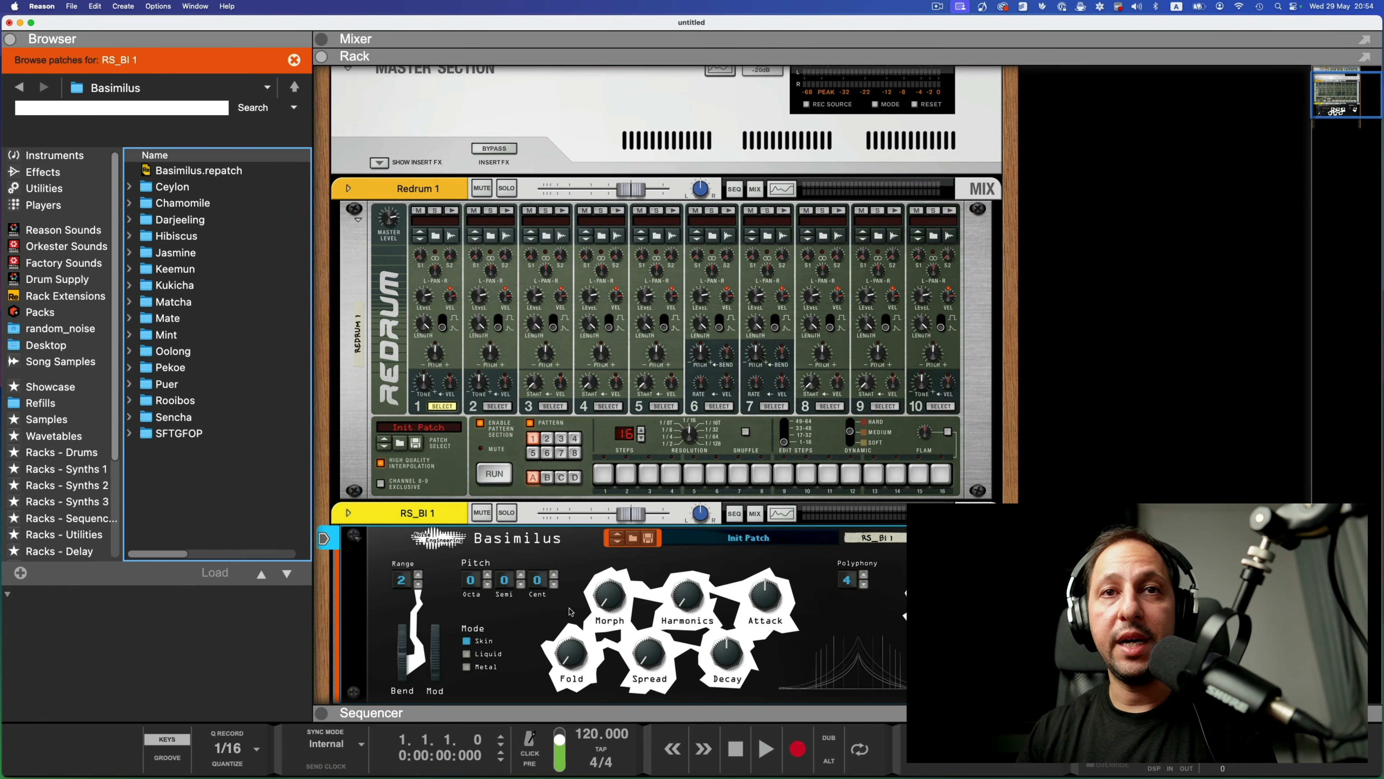
- Set Basimilus to Liquid mode and its pitch to octave -2
scroll(570, 611, down, 1)
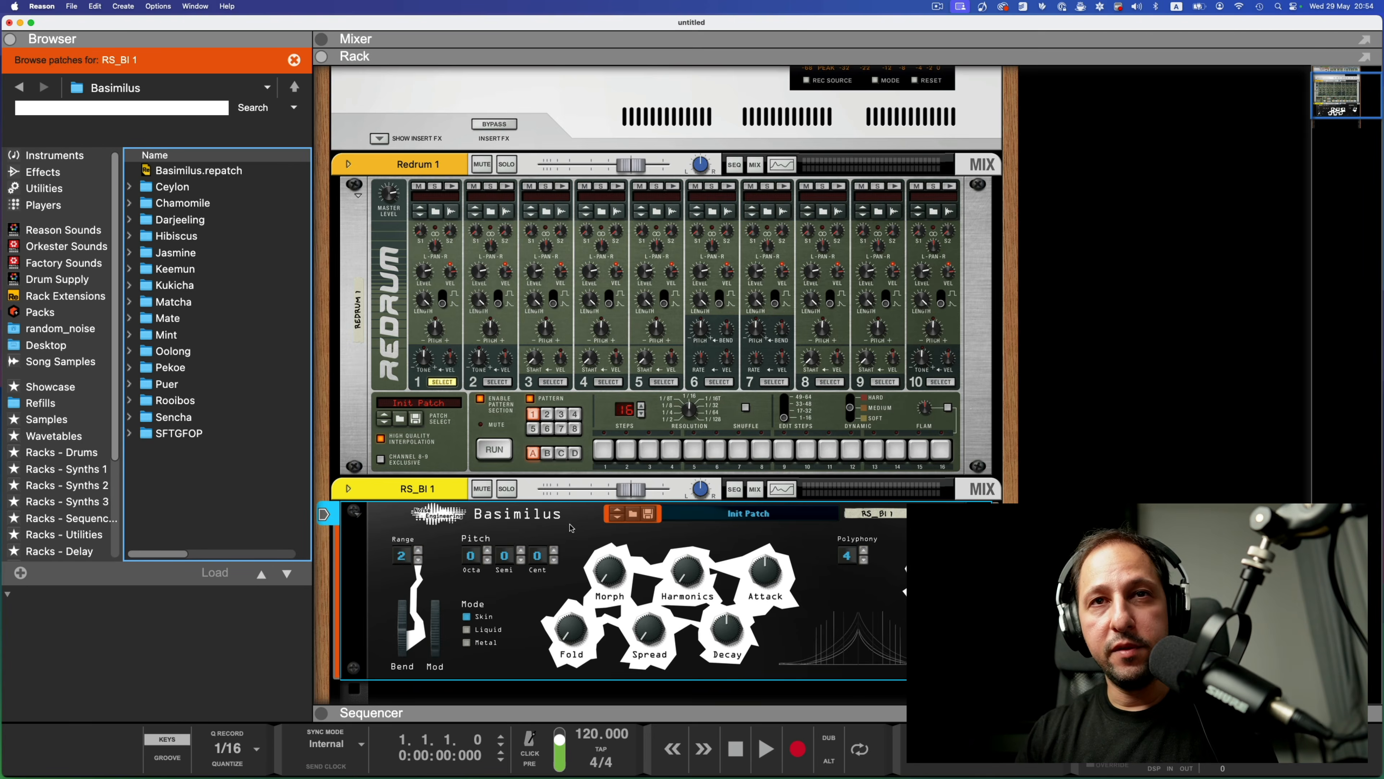
scroll(574, 531, down, 5)
click(467, 480)
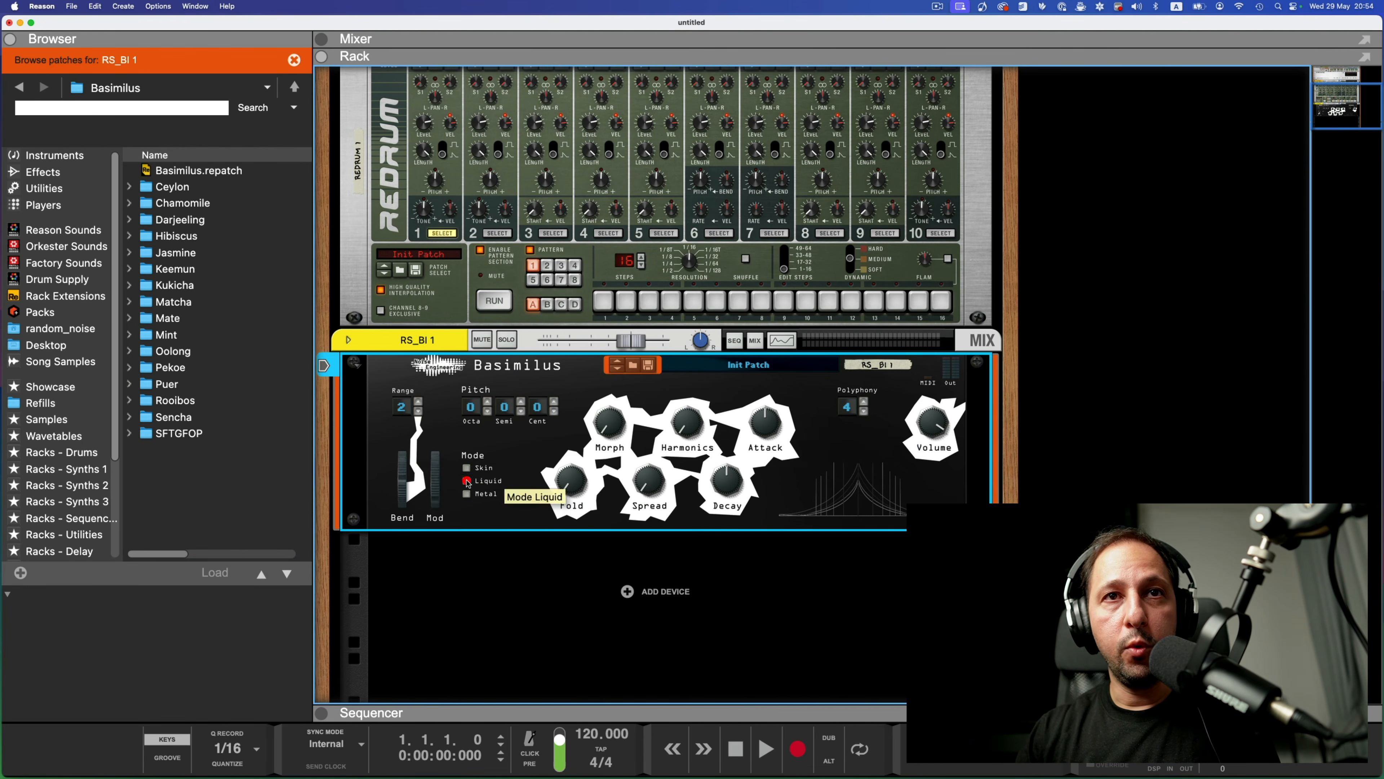
click(487, 415)
click(487, 415)
- Shape the Basimilus sound with Fold, Spread, Harmonics and Decay, setting Volume to about -3.4 dB and Morph to 28.9 %
drag(573, 471, 573, 446)
drag(653, 475, 695, 401)
drag(614, 430, 614, 441)
drag(566, 484, 566, 488)
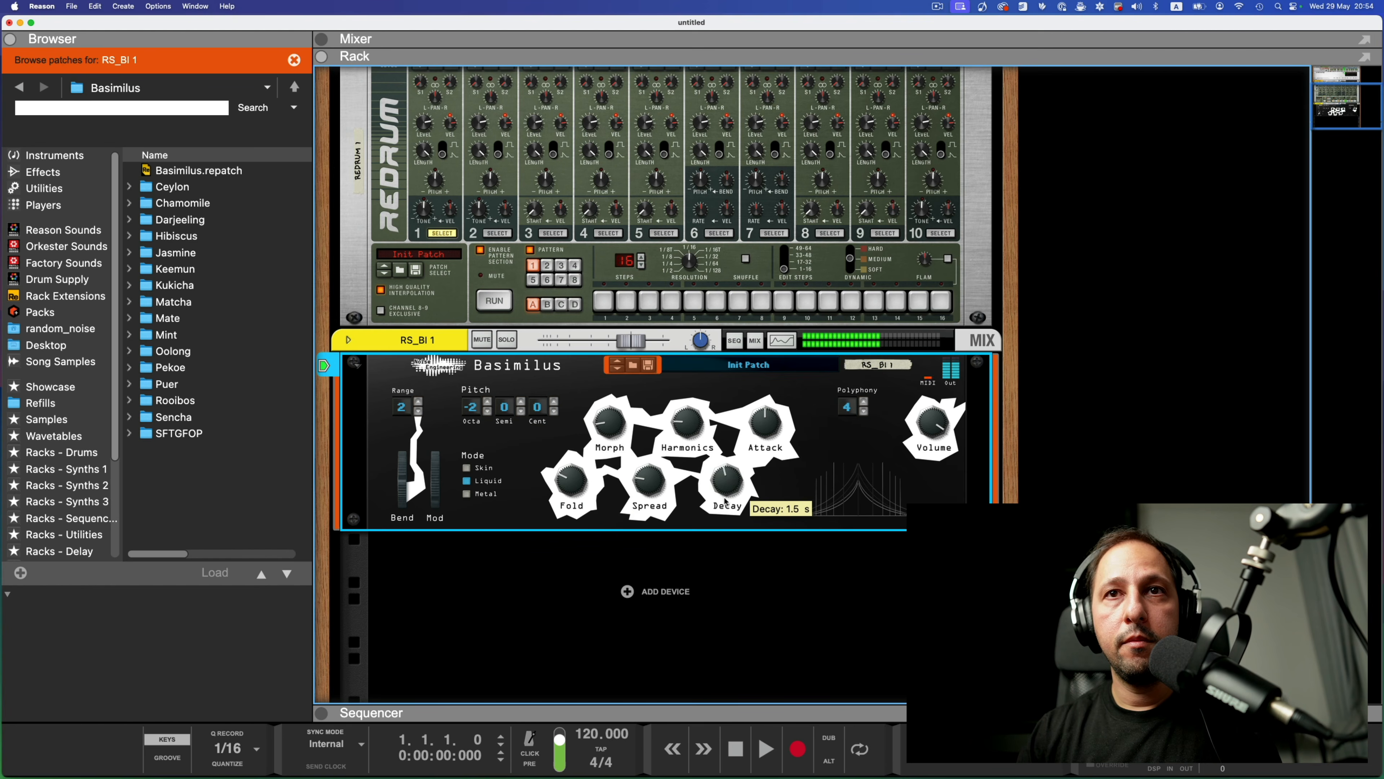
drag(723, 511, 724, 511)
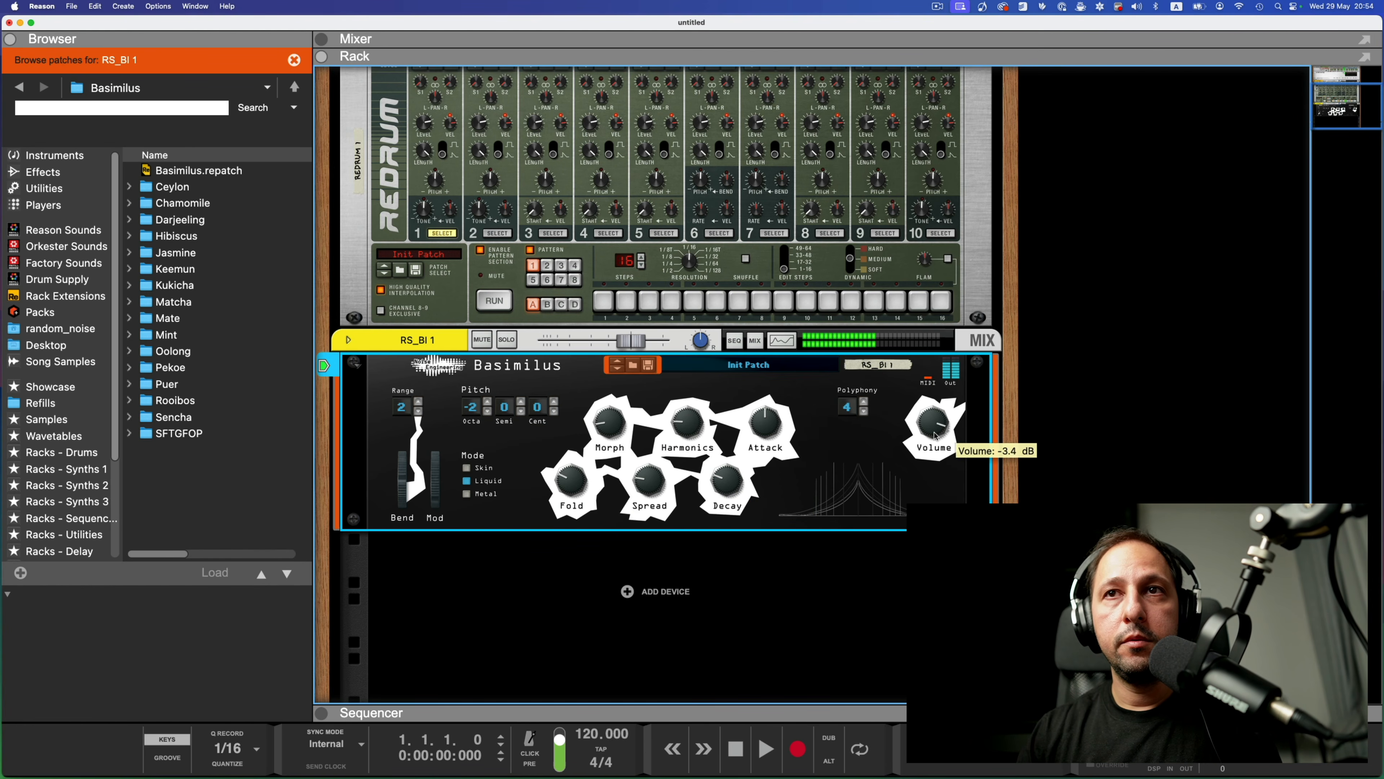
click(934, 435)
drag(608, 409, 609, 412)
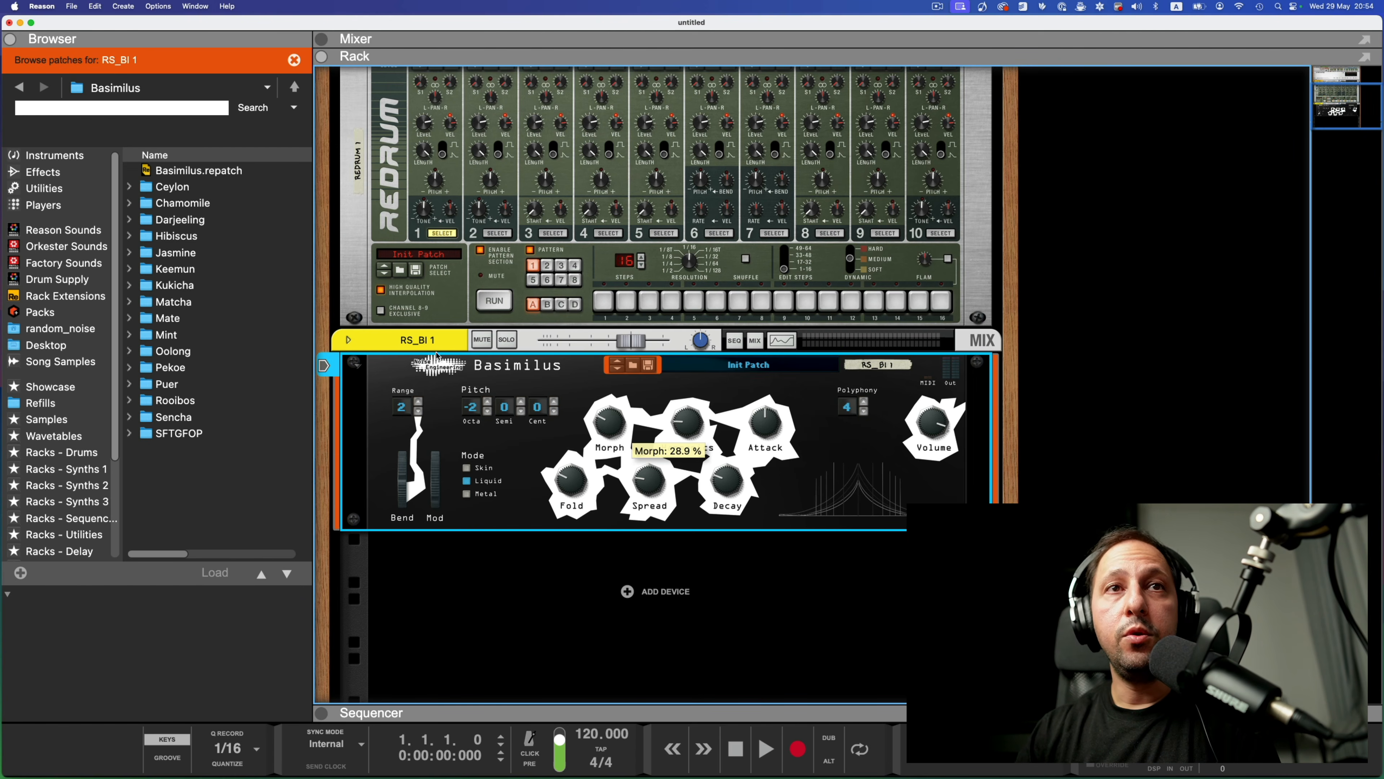
- Show the rear of the rack with the RS_BI 1 mix channel unfolded and the Redrum device folded
key(Tab)
click(350, 340)
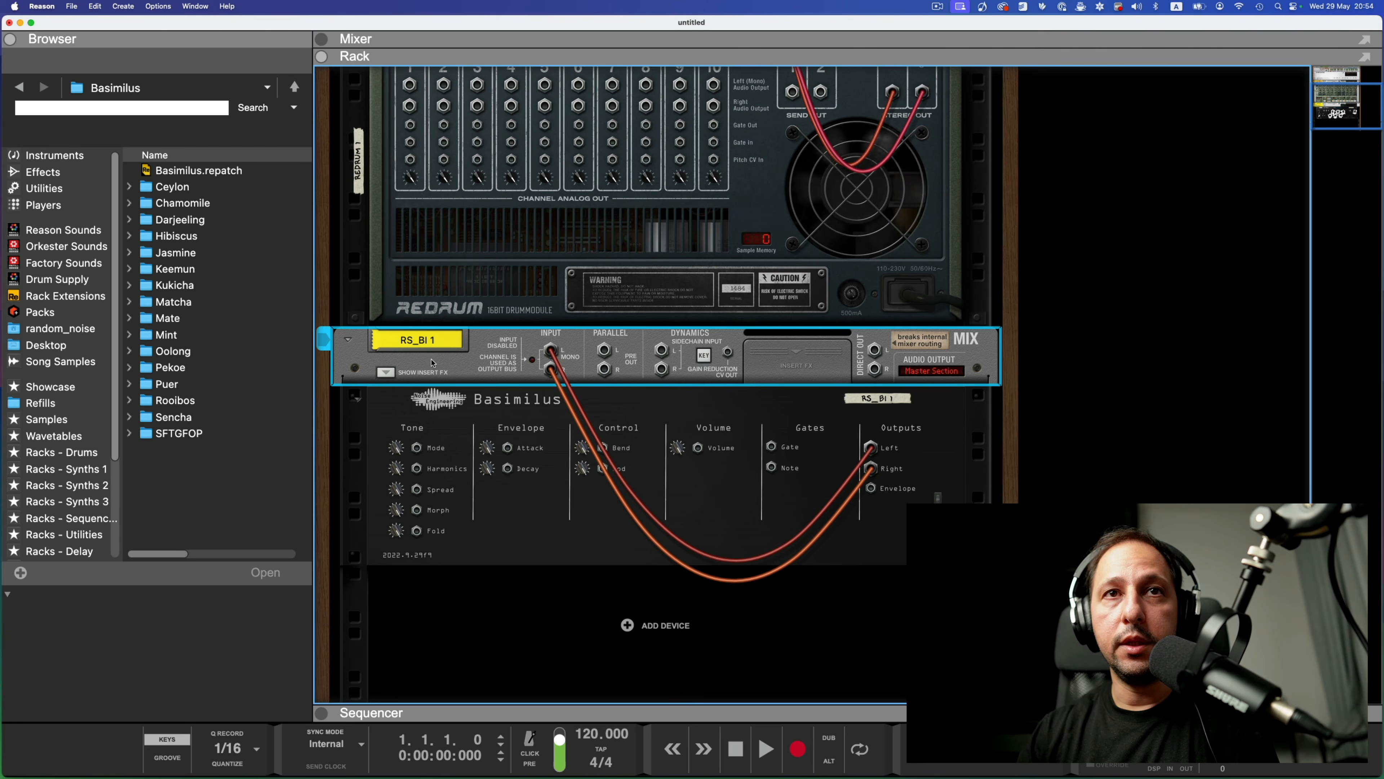
scroll(398, 328, up, 5)
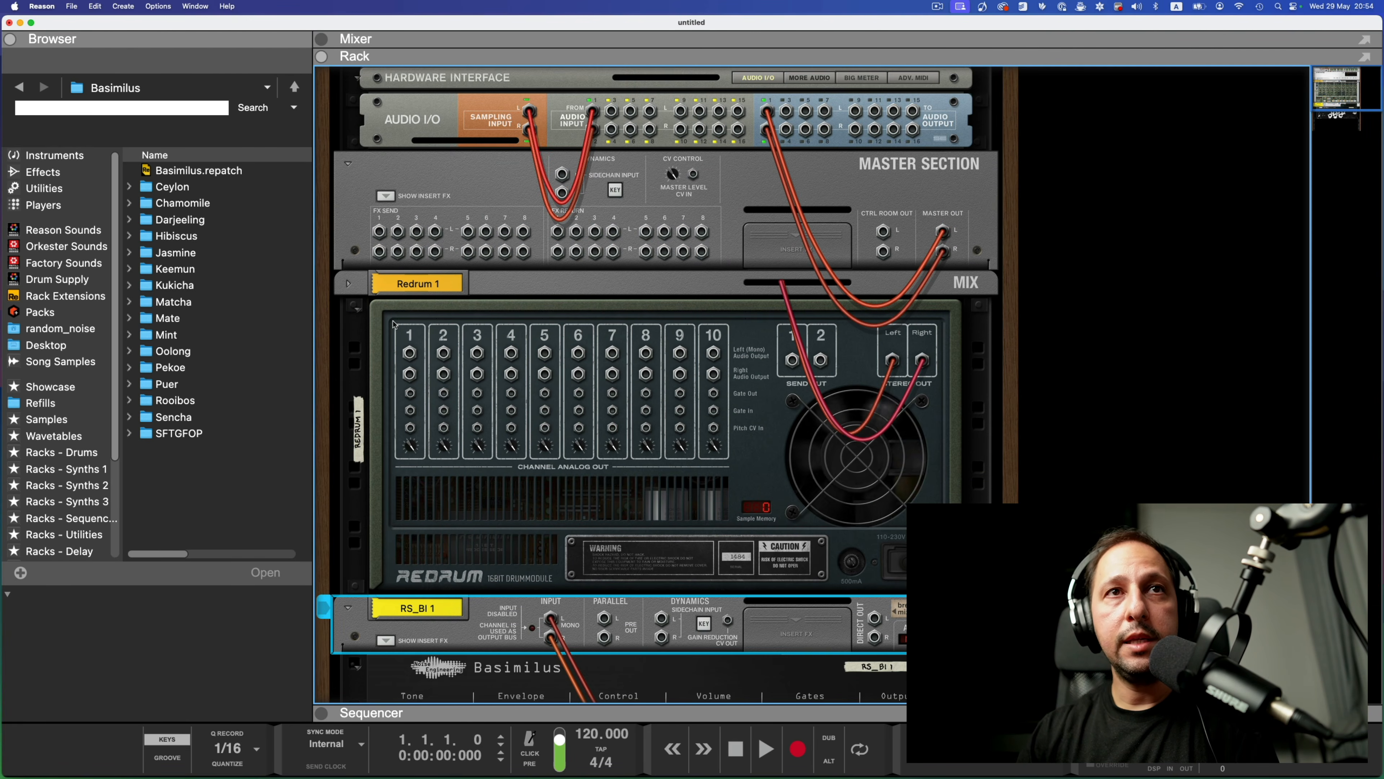
click(358, 310)
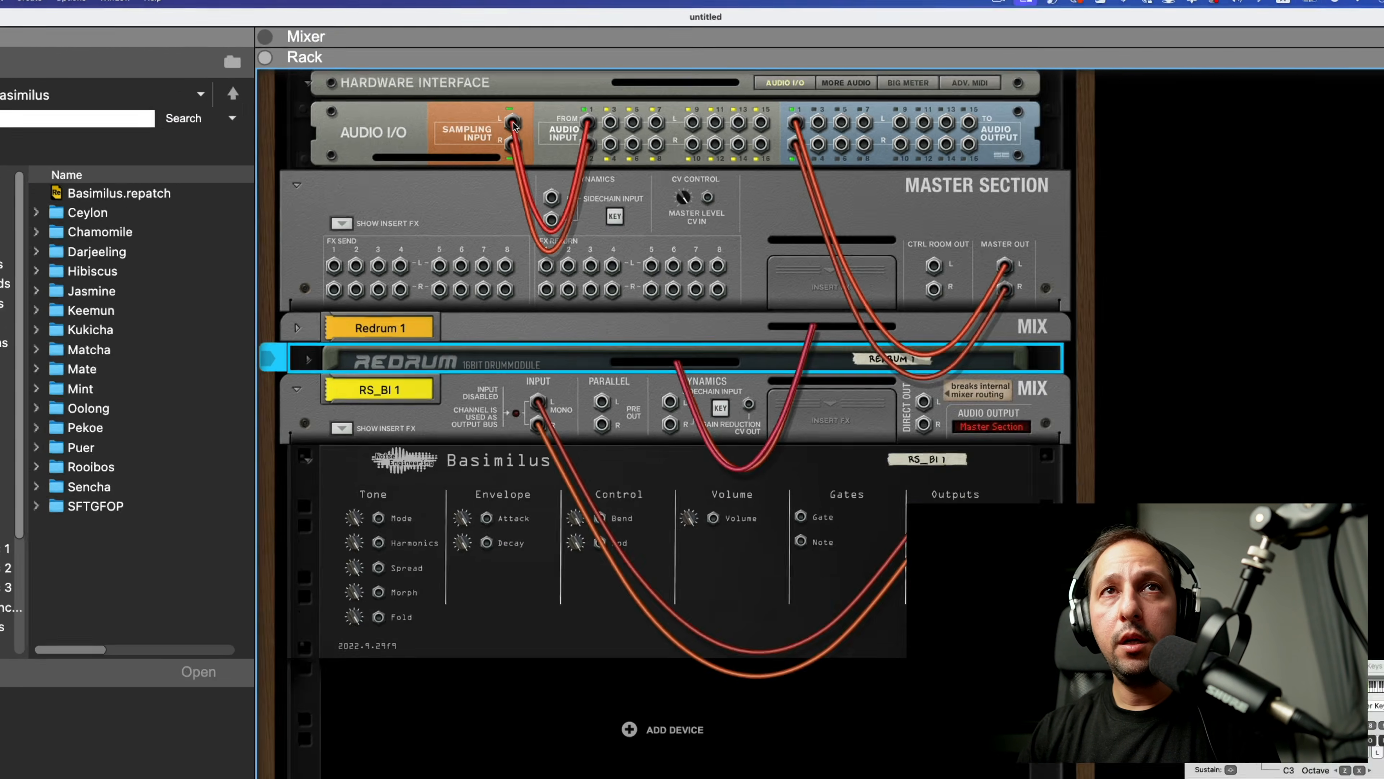
key(Tab)
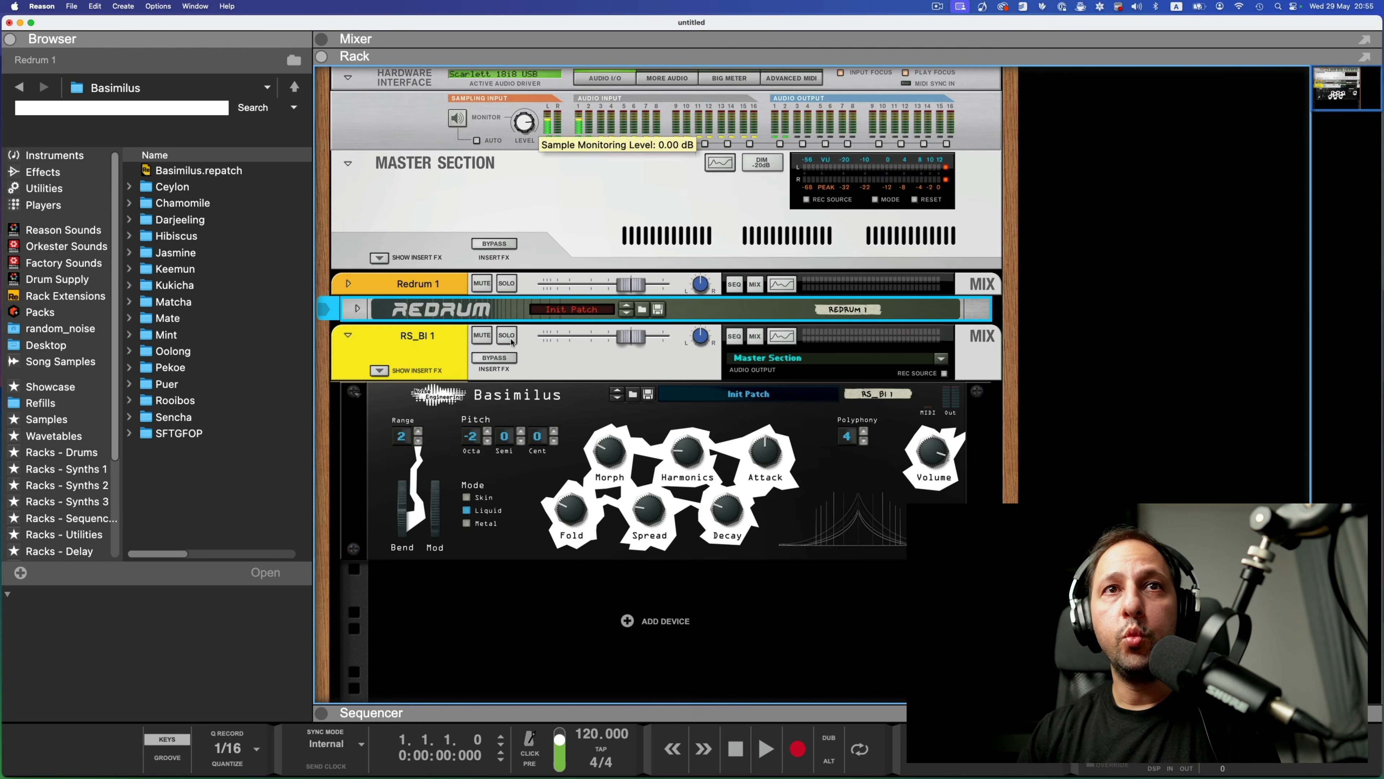
click(358, 309)
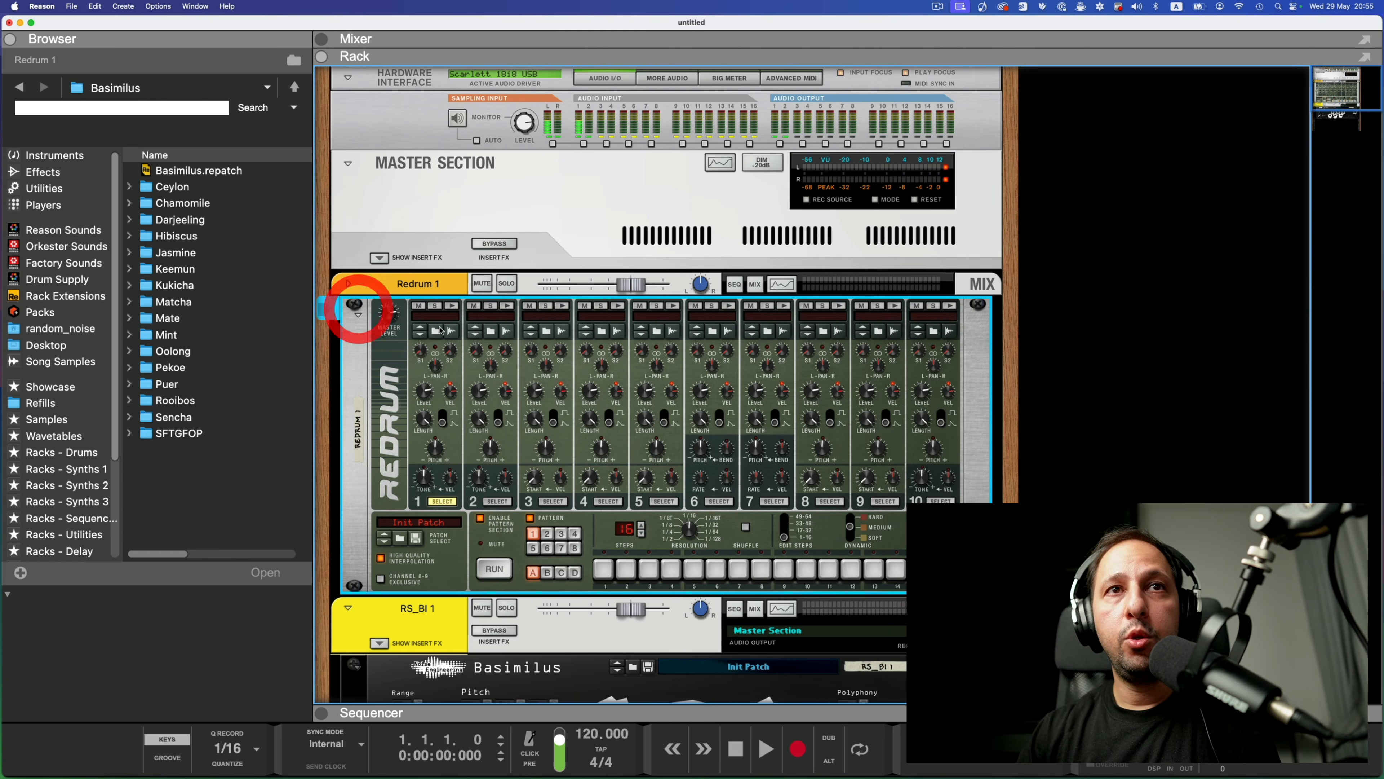
click(358, 315)
key(Tab)
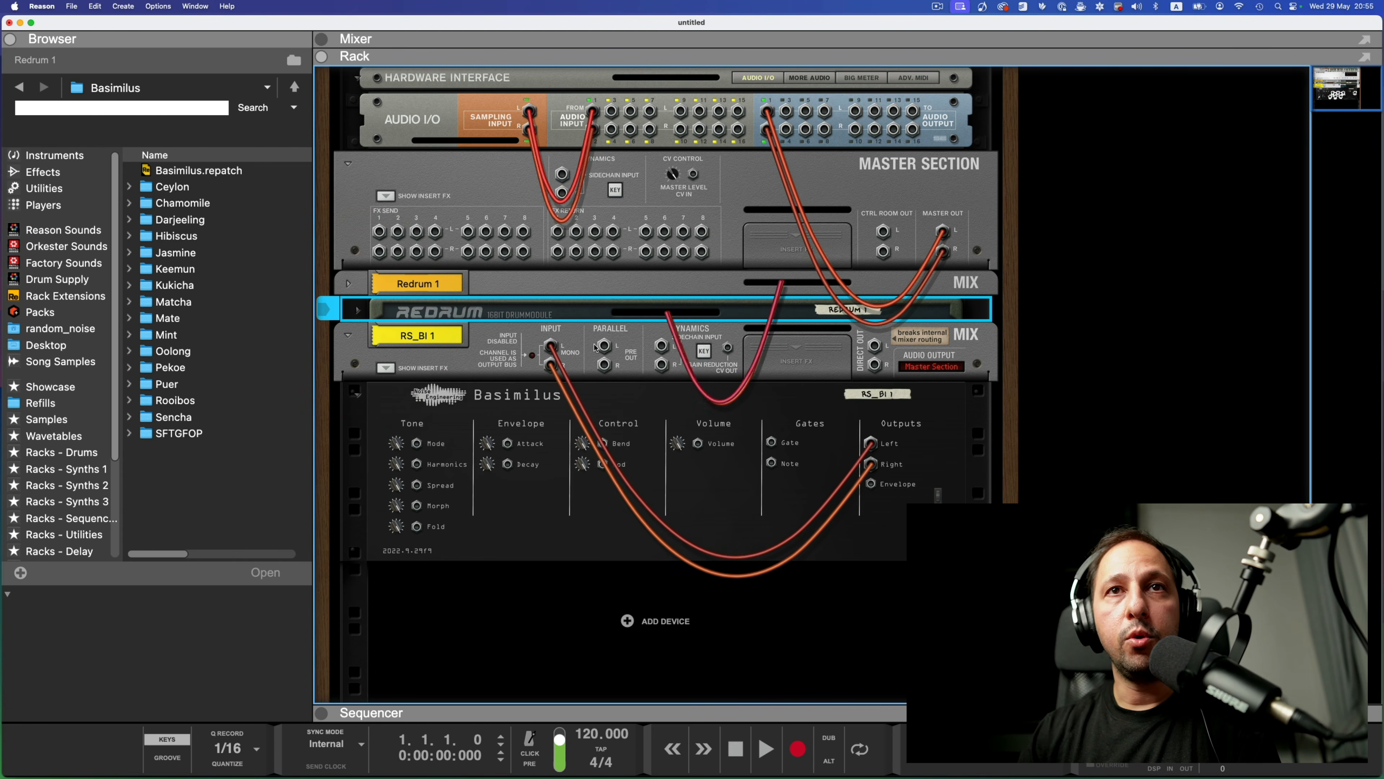
- Patch RS_BI 1's left and right Parallel outputs into the Sampling Input, and fold that mix channel on the rack's front
drag(603, 345, 531, 113)
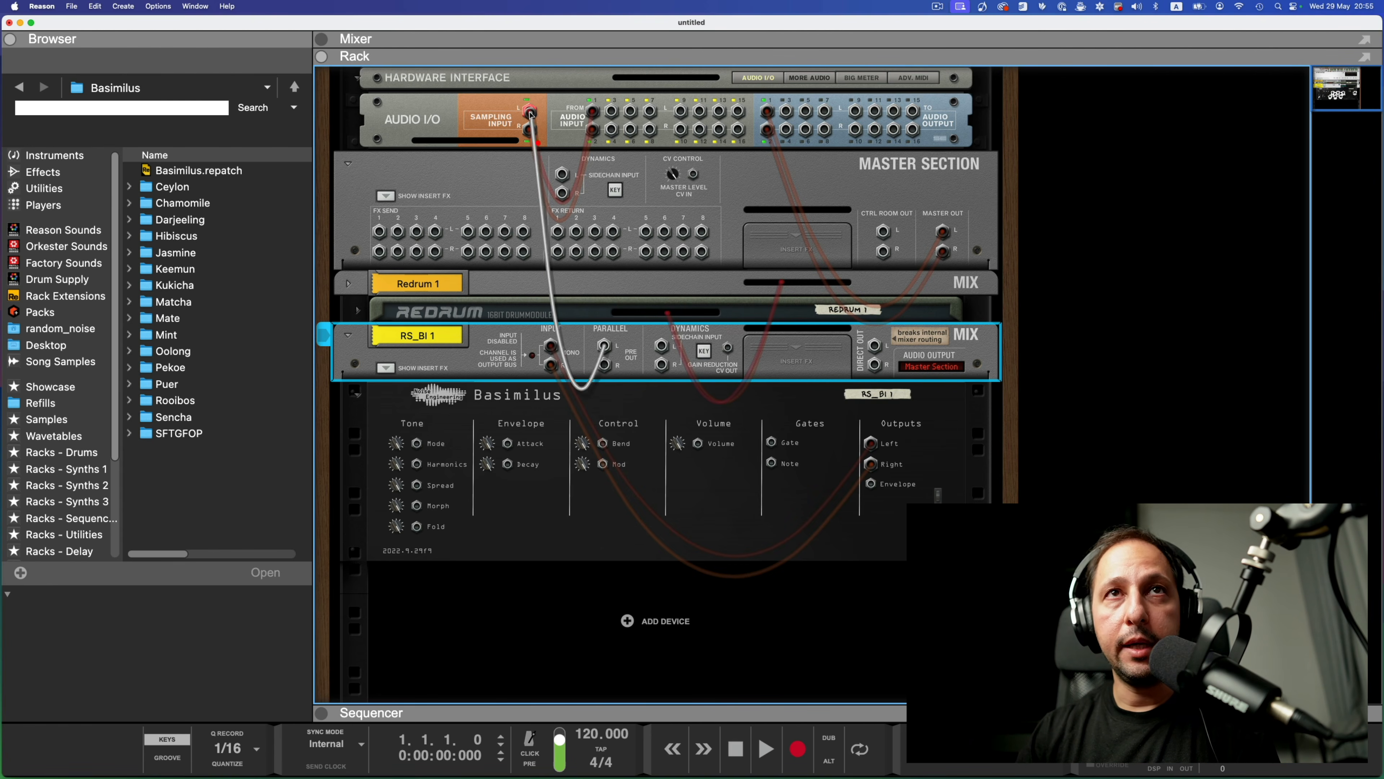
drag(604, 364, 529, 130)
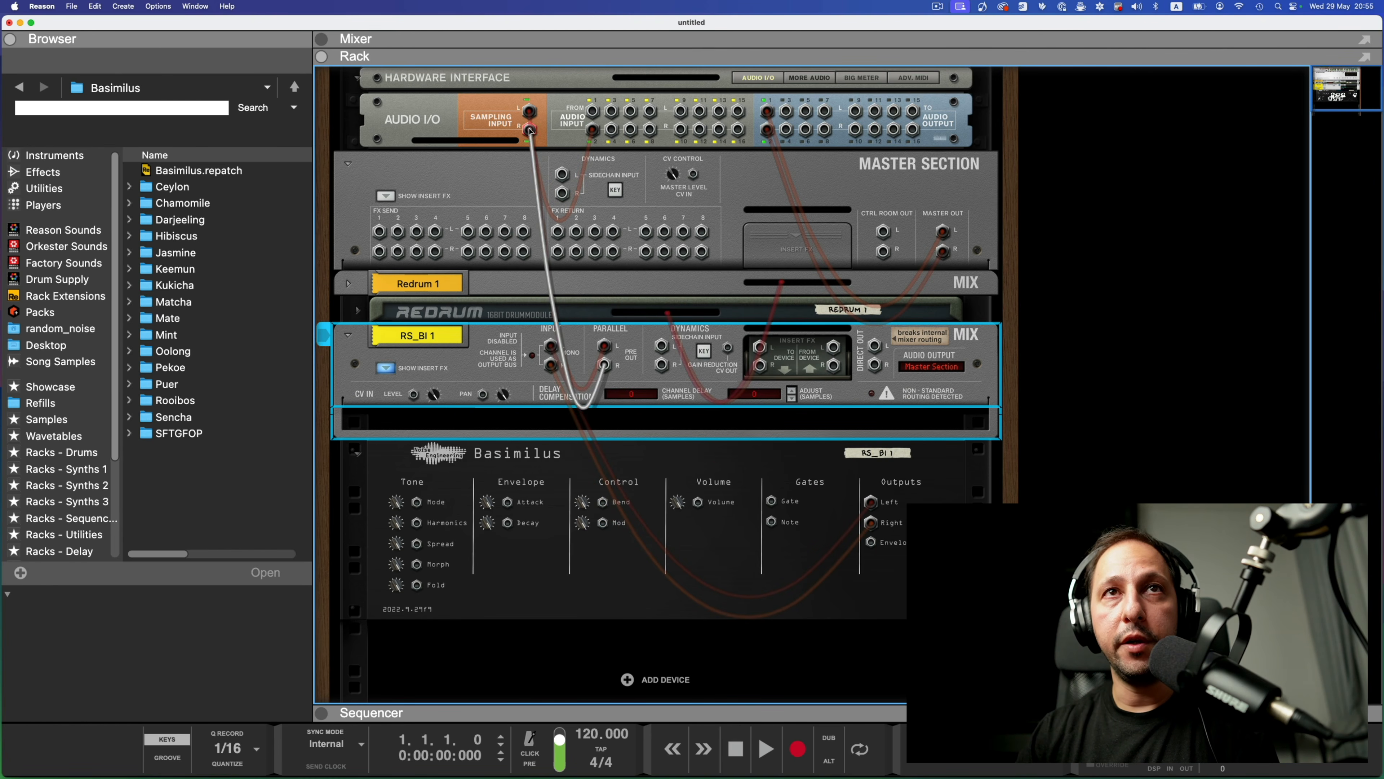
key(Tab)
click(348, 335)
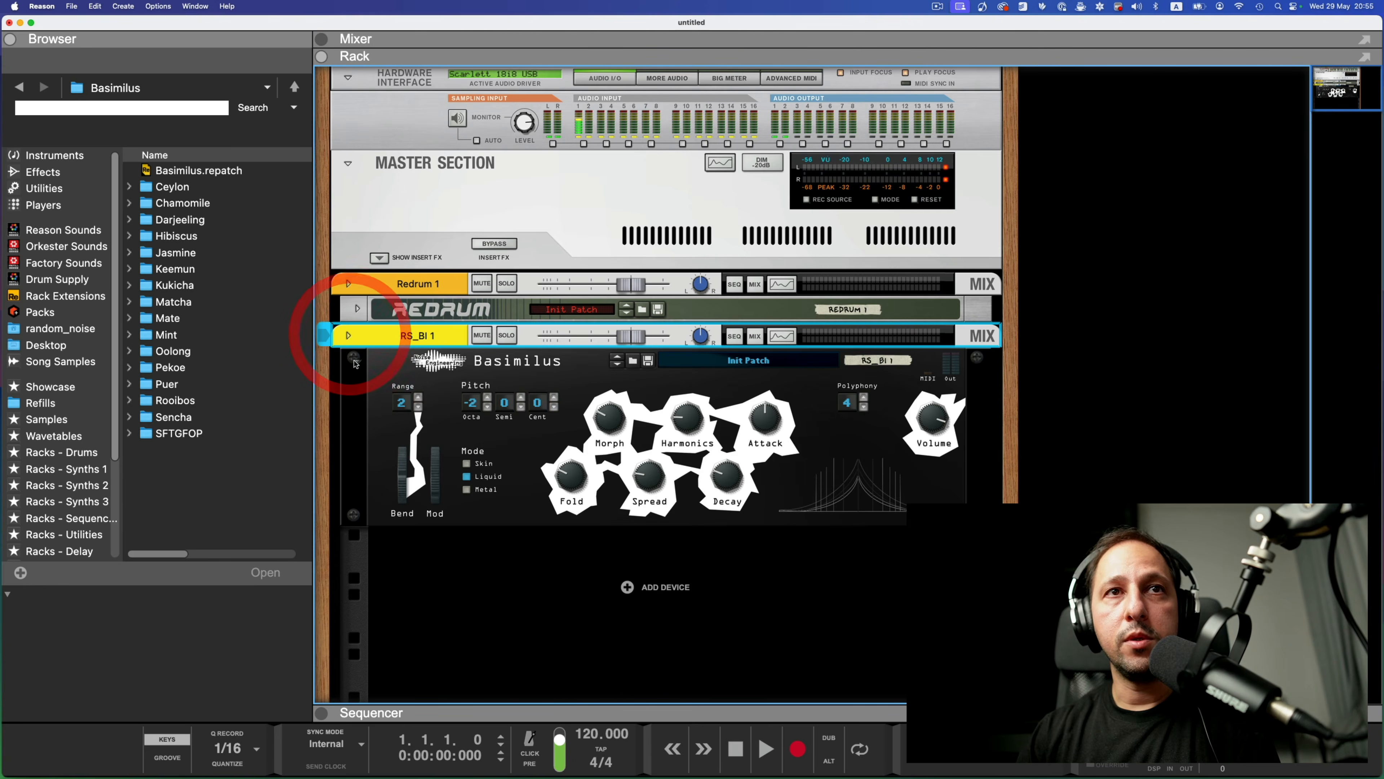
- Unfold Redrum and record a sample of the Basimilus sound into its channel 1
click(356, 308)
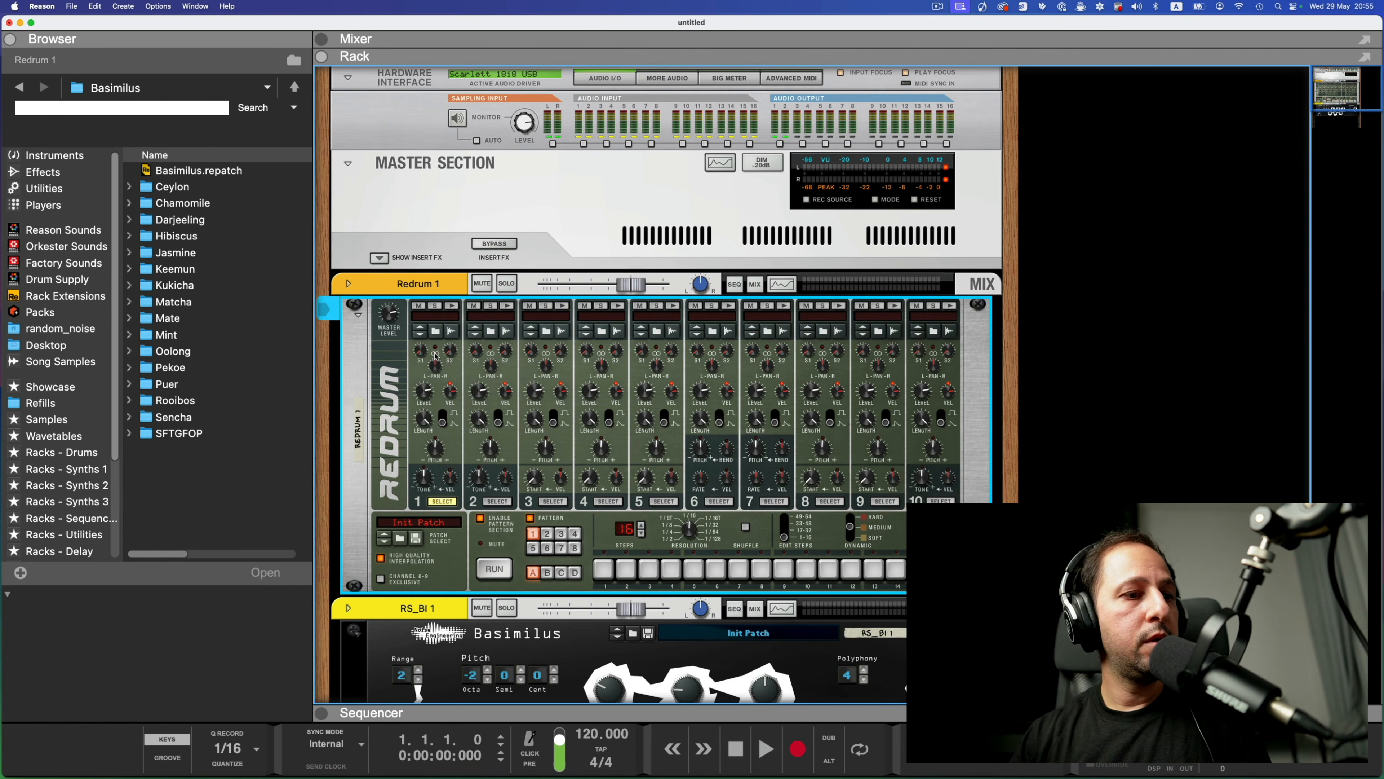
scroll(463, 409, down, 10)
scroll(479, 436, up, 10)
scroll(495, 464, down, 1)
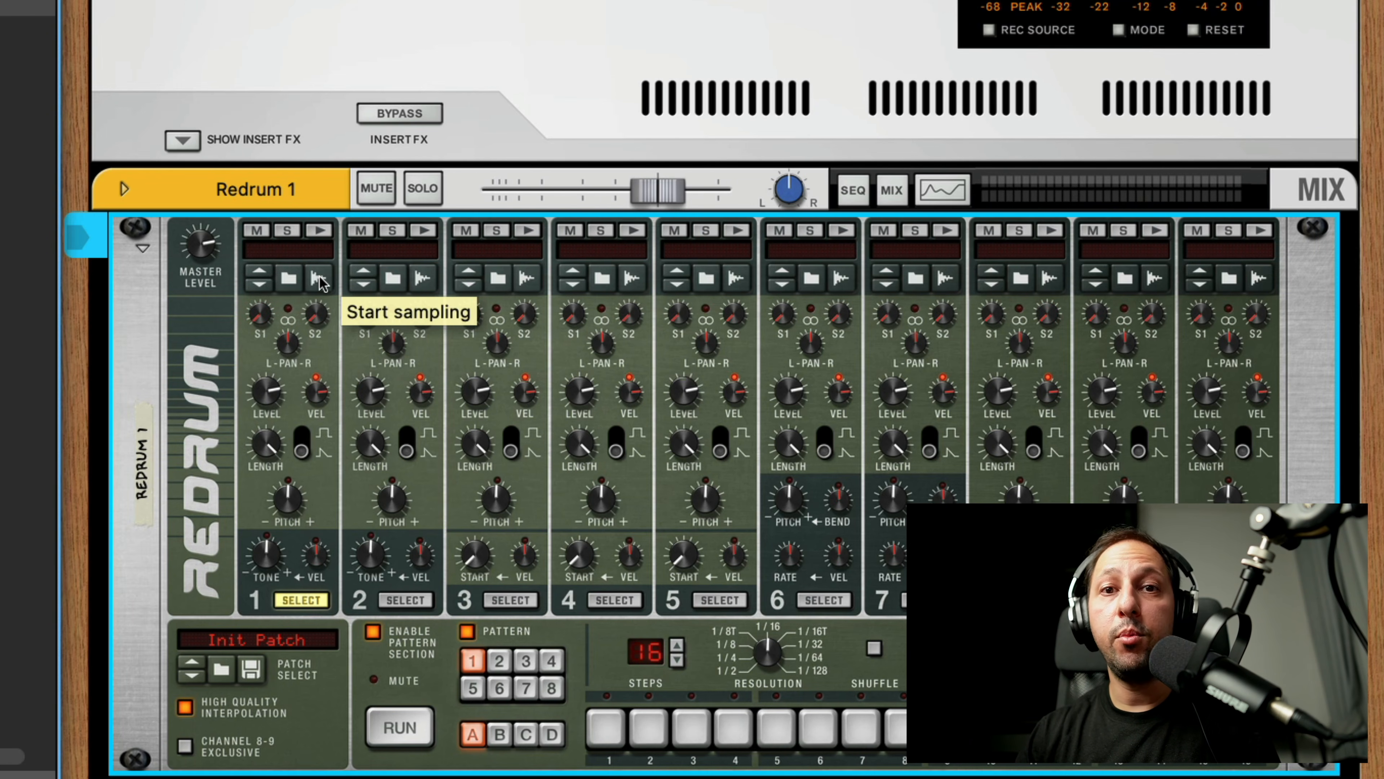
click(319, 279)
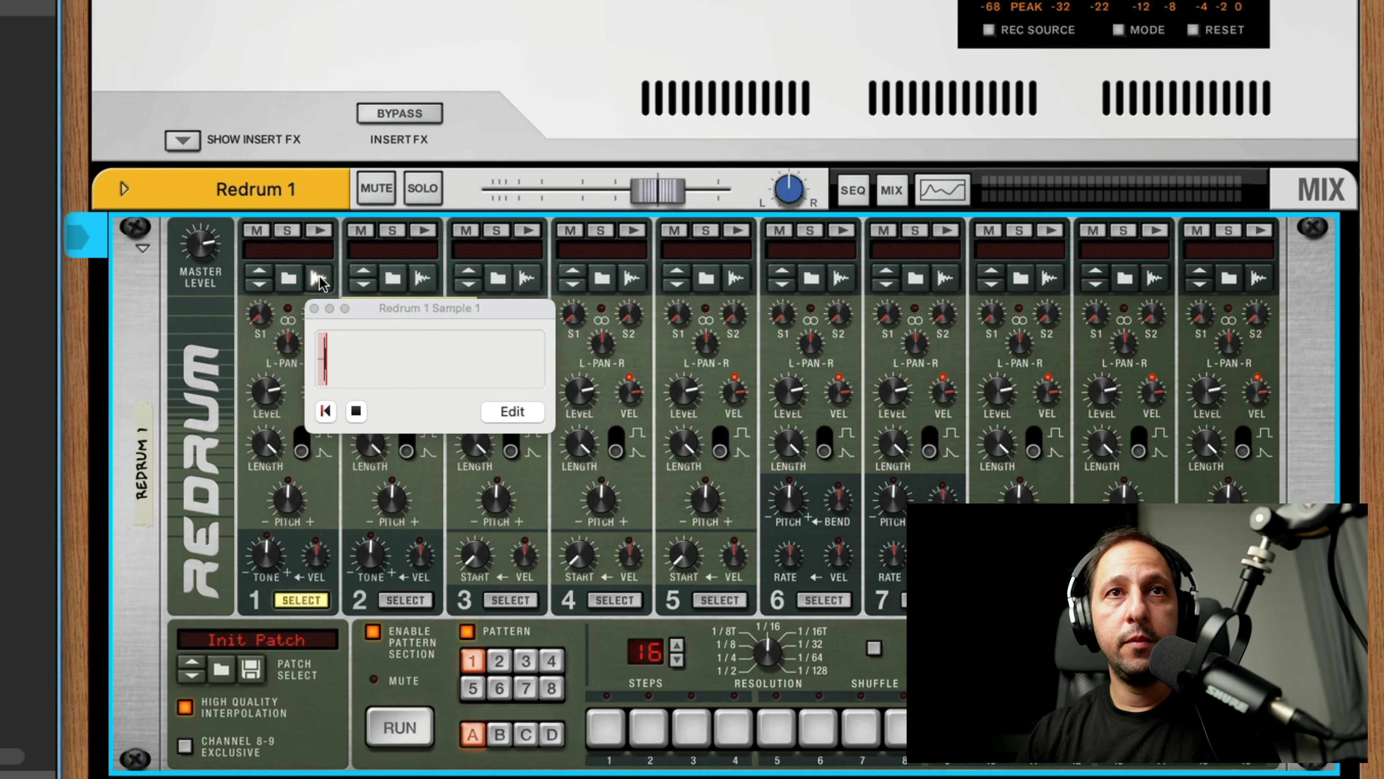
click(356, 411)
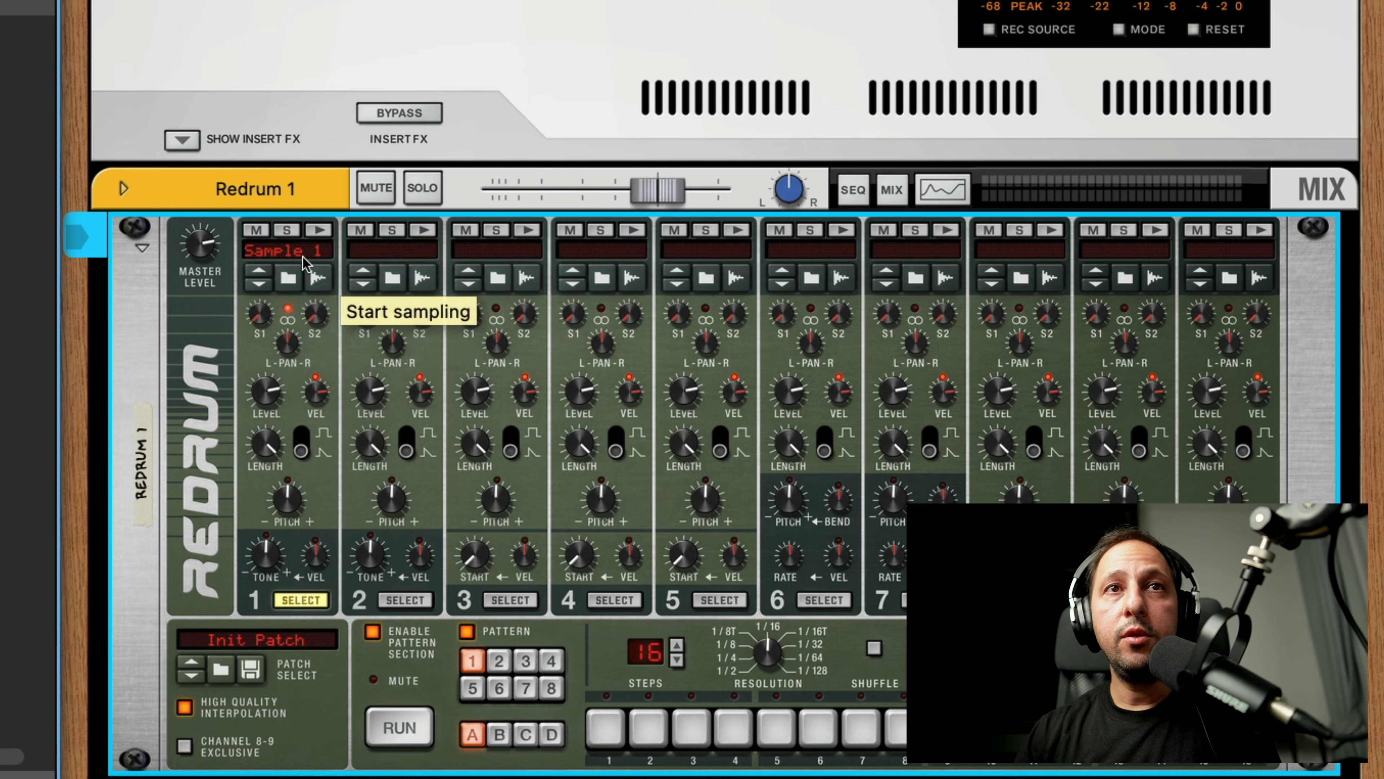
- Open the sample recorded in Redrum channel 1 in the sample editor
click(445, 291)
click(360, 297)
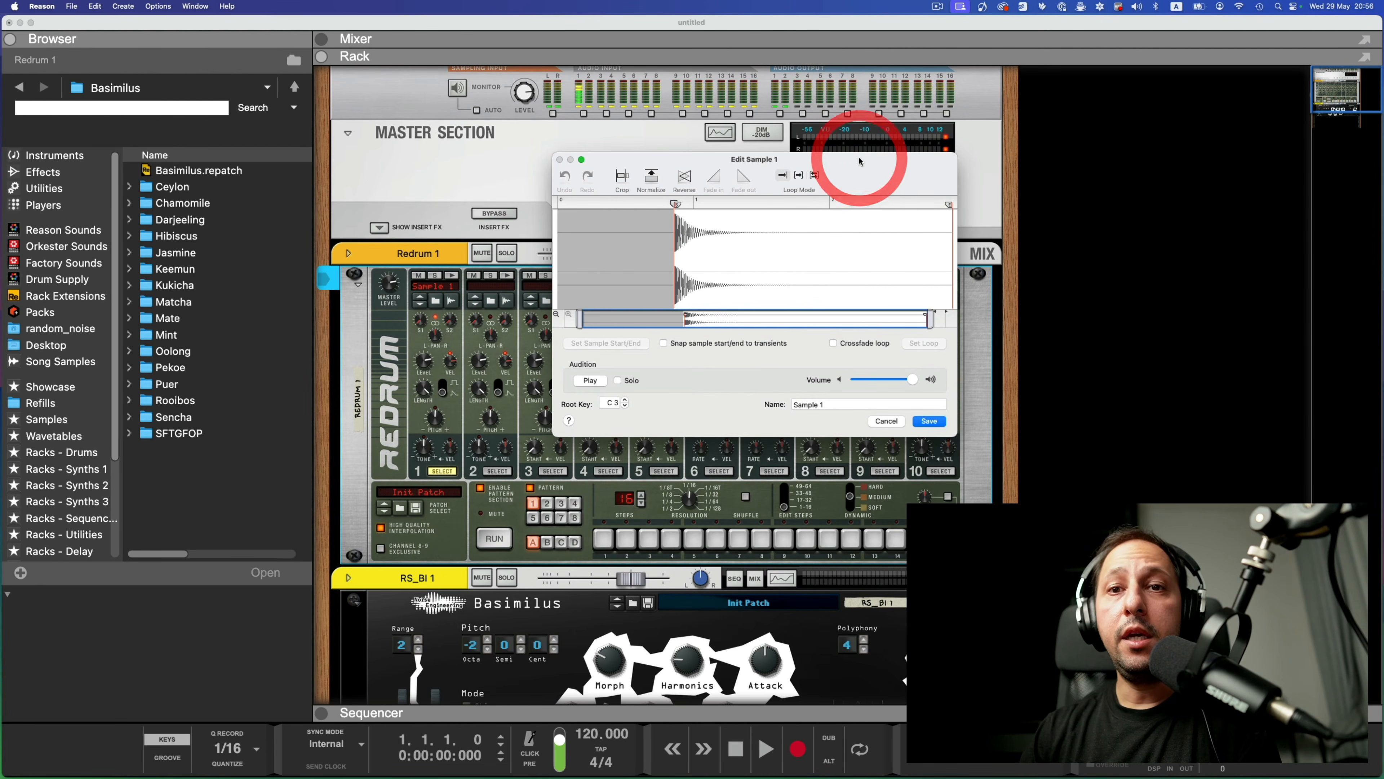
- Move the sample's end point to just after the decay and crop Sample 1 to about 1 s
drag(859, 161, 864, 179)
click(680, 223)
drag(952, 222, 816, 223)
click(654, 197)
drag(818, 224, 811, 225)
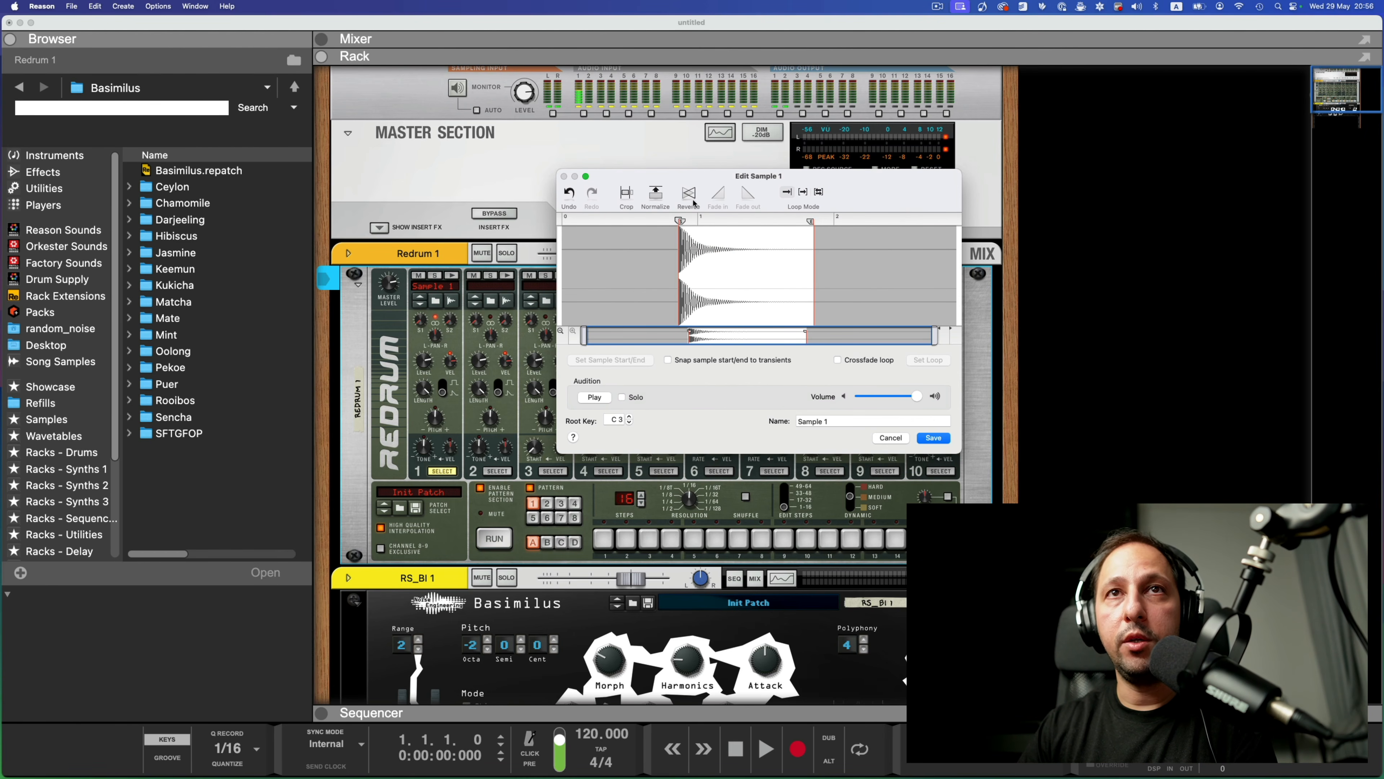
click(627, 195)
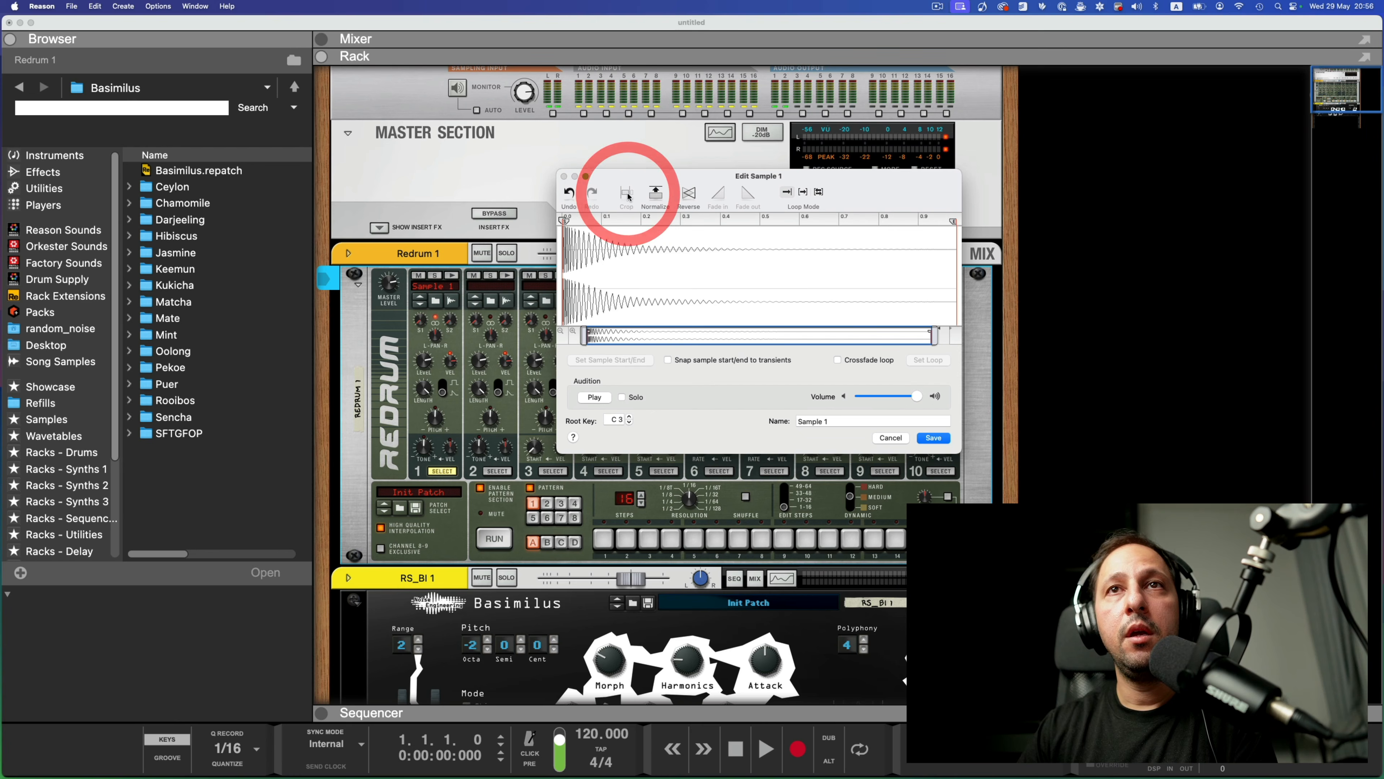
- Select the sample's tail from about 0.75 s to the end and apply a fade-out
drag(849, 274, 1027, 263)
click(900, 260)
drag(860, 262, 1021, 260)
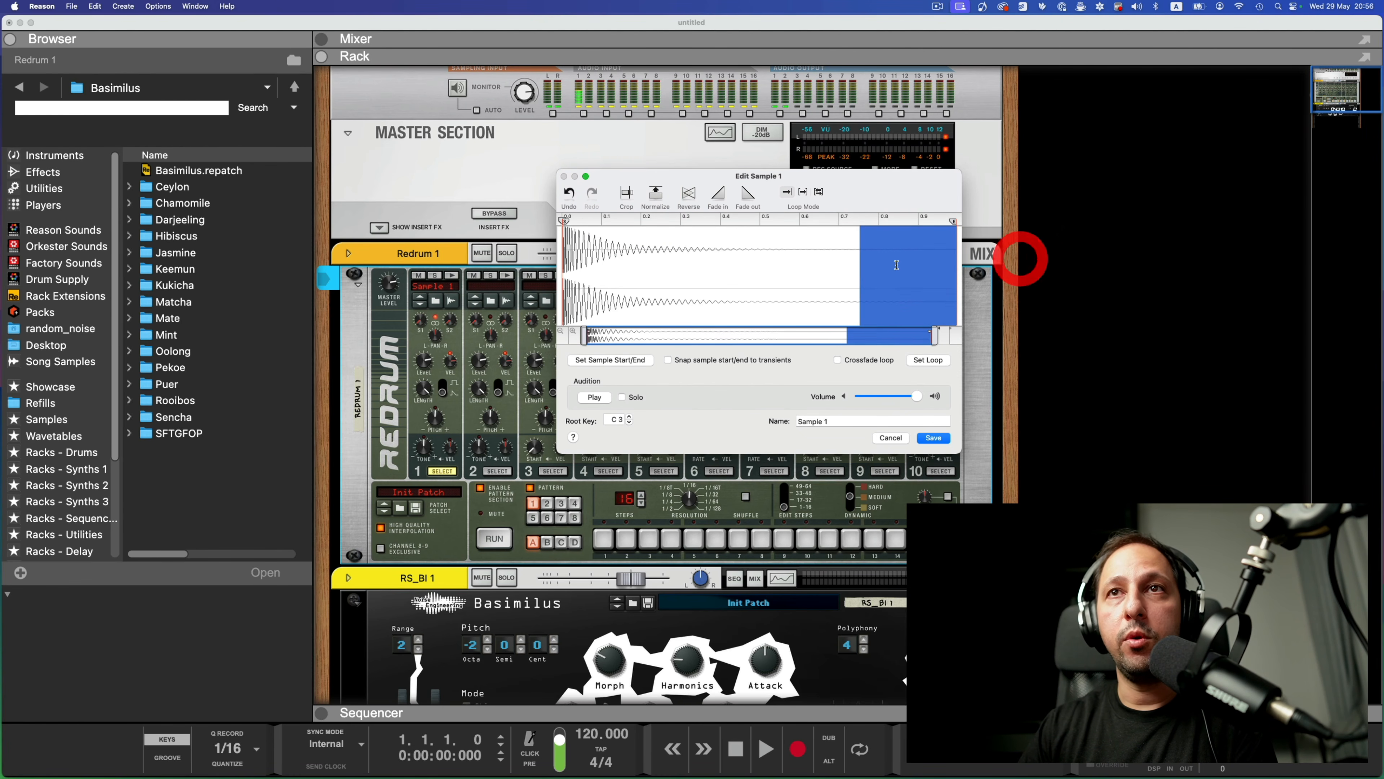
click(746, 197)
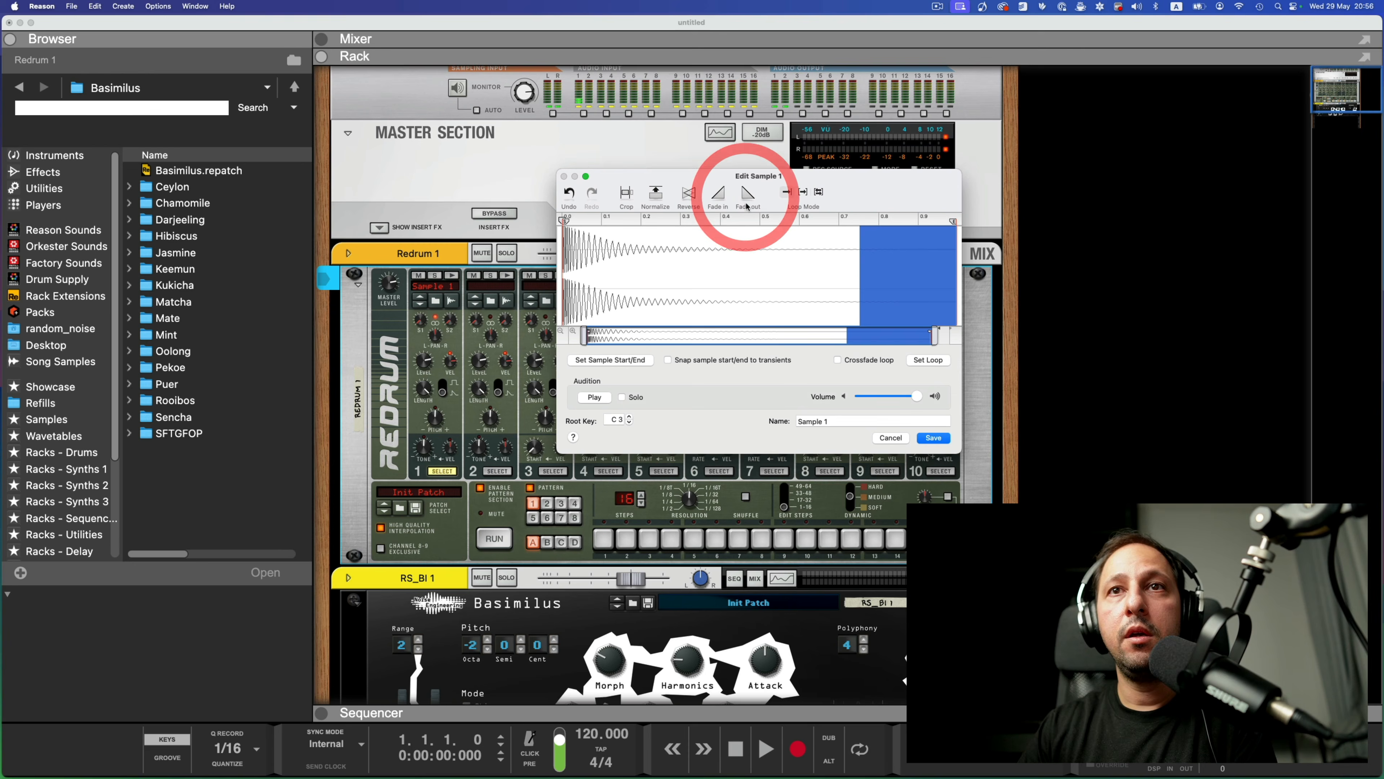
- Rename the sample as Kicck, save the edit and trigger drum 1
click(839, 421)
key(BackSpace)
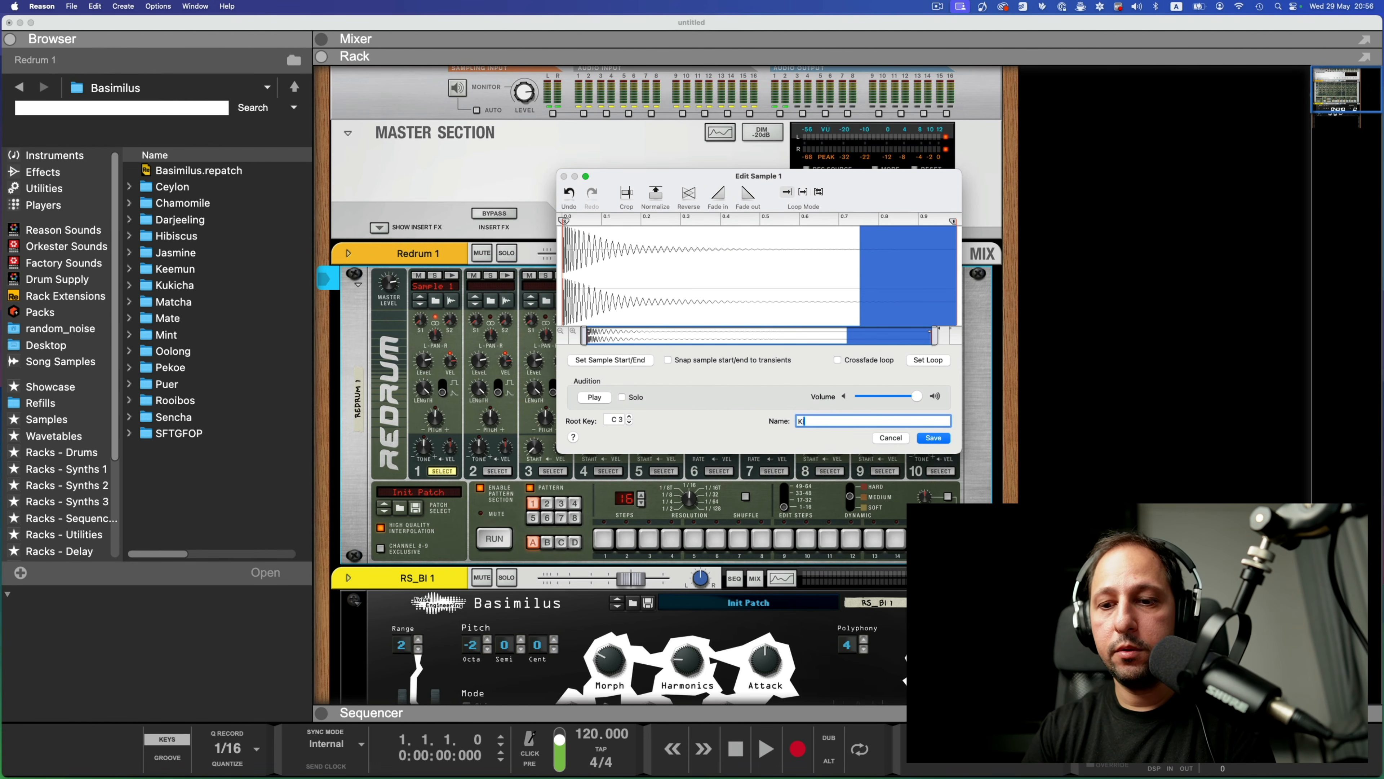
text(Kick)
click(933, 437)
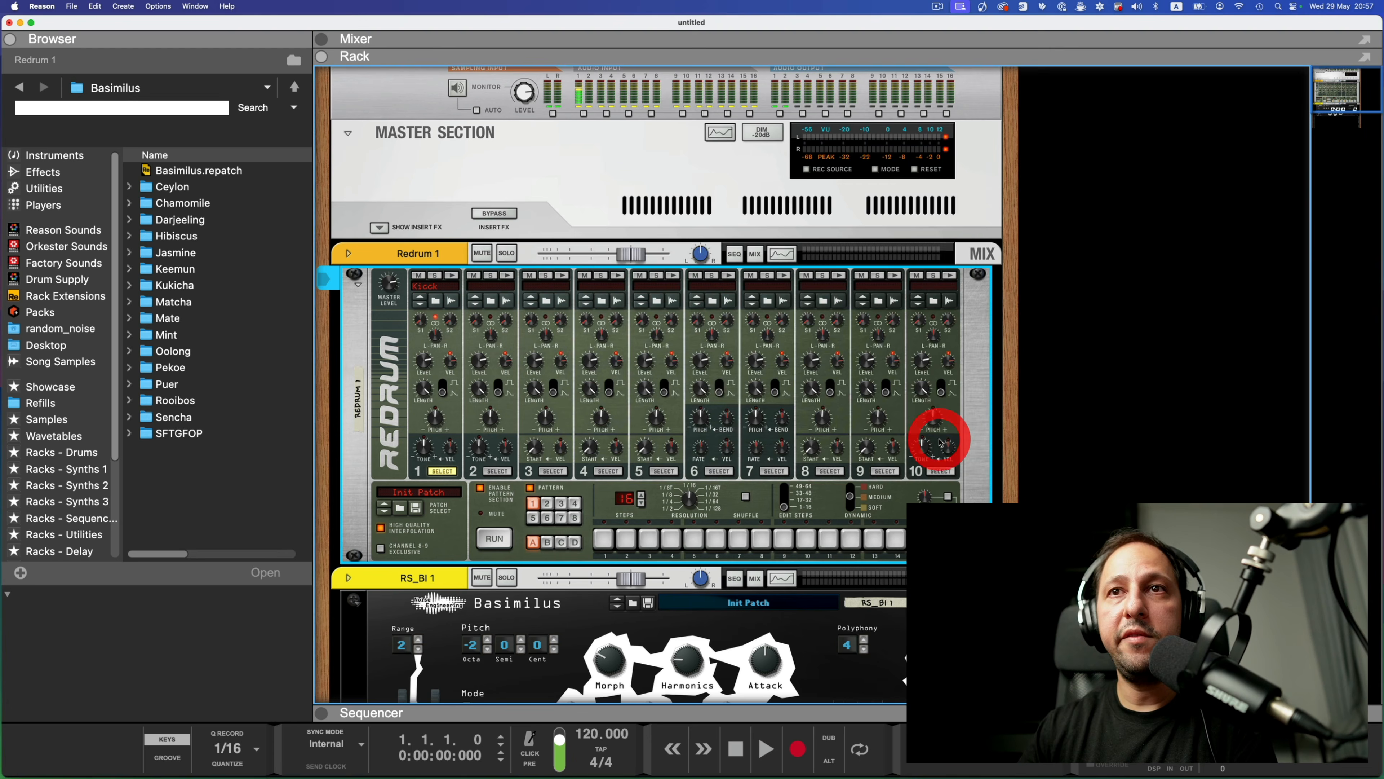
click(455, 279)
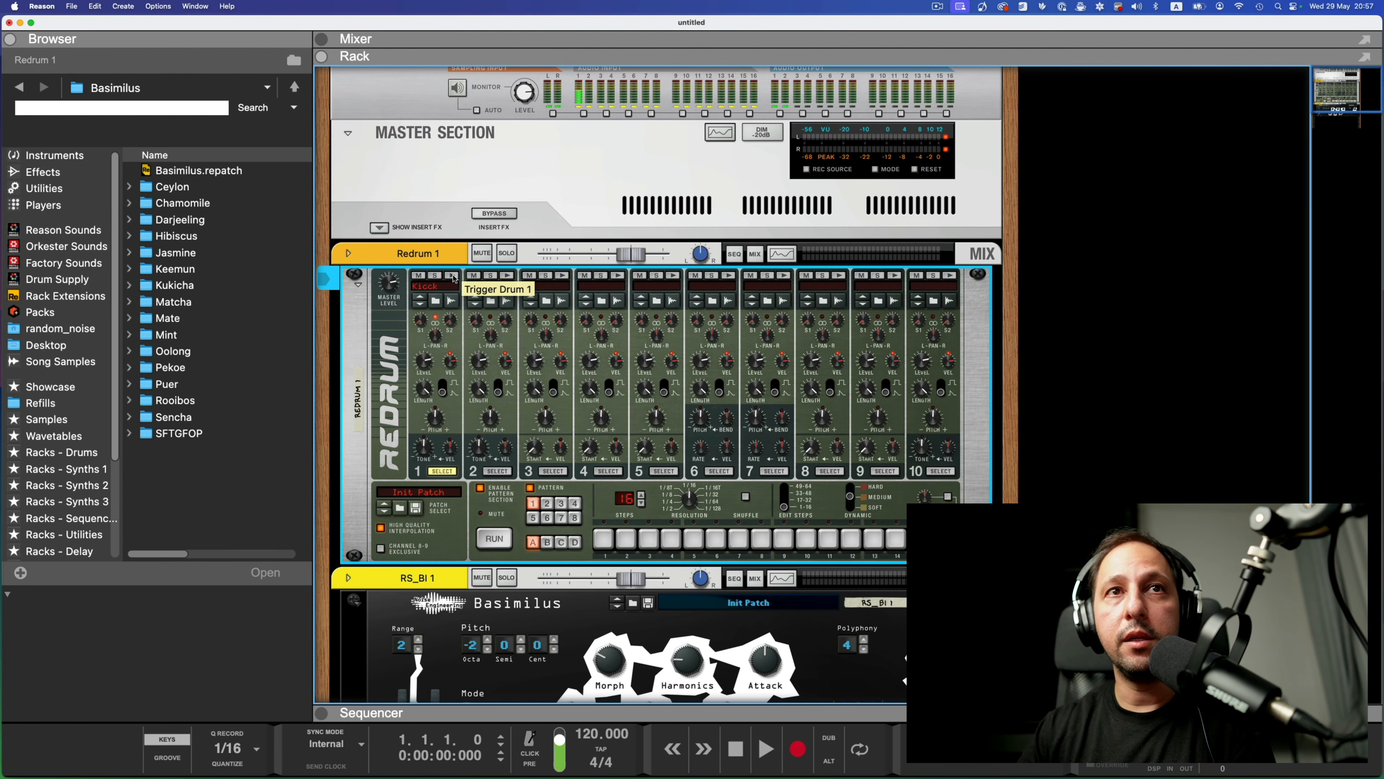
- Reopen the channel 1 sample in the sample editor, correct its name to Kick and save it
right_click(434, 286)
click(448, 308)
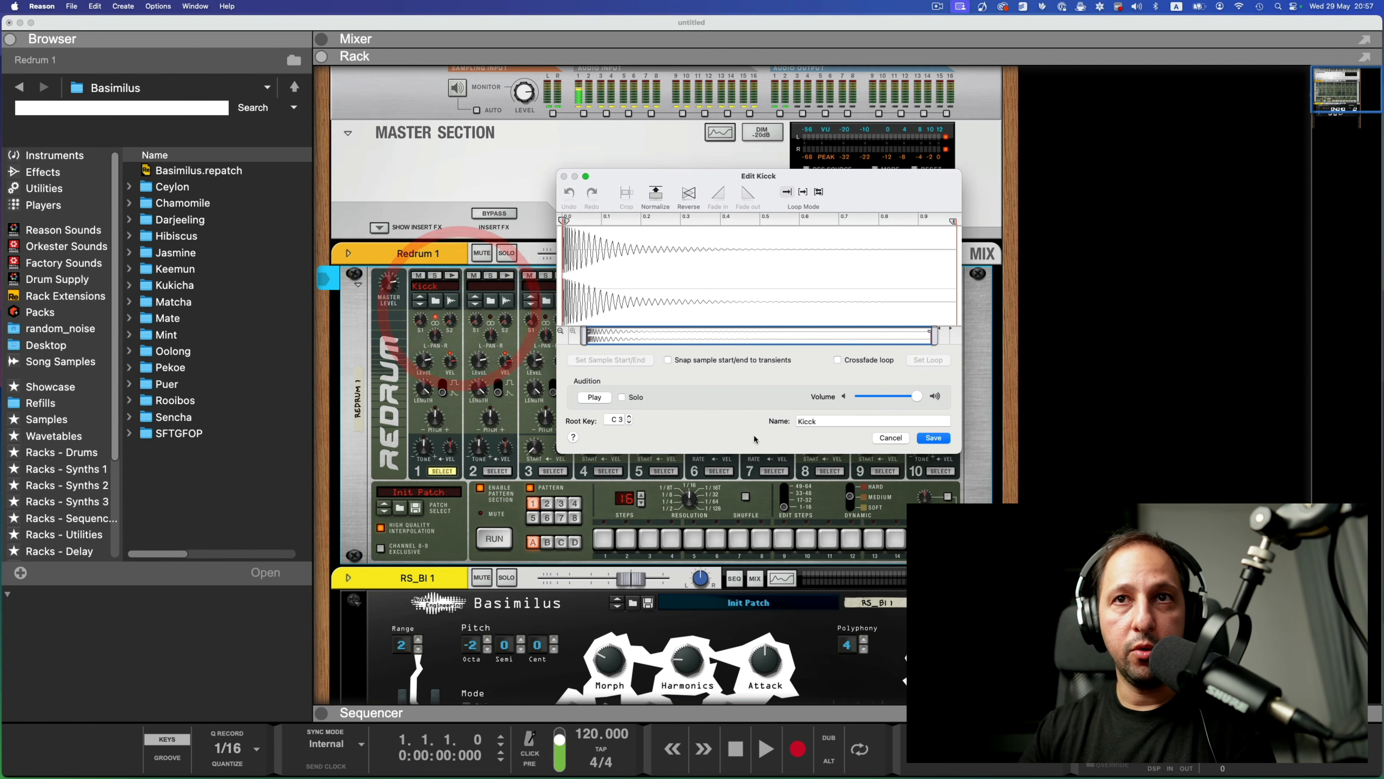
click(810, 422)
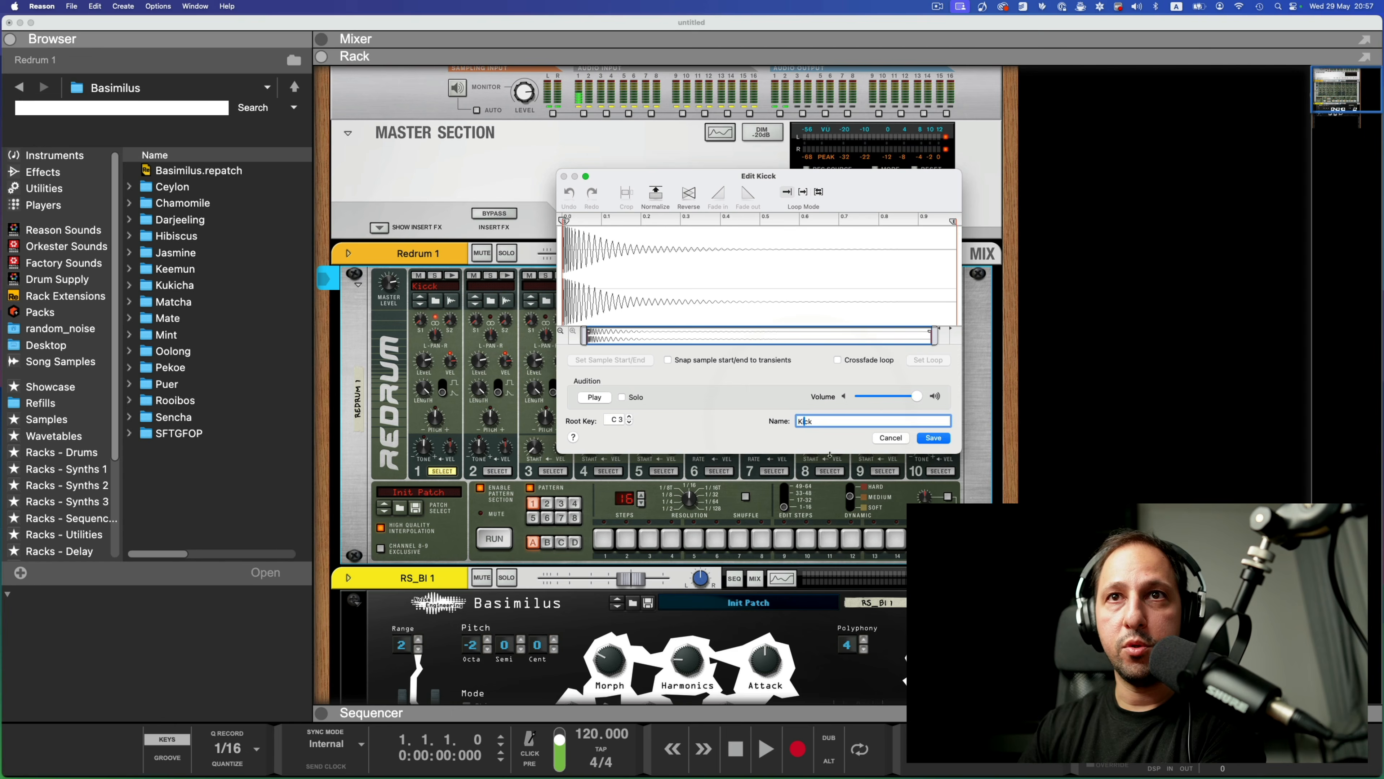
click(934, 437)
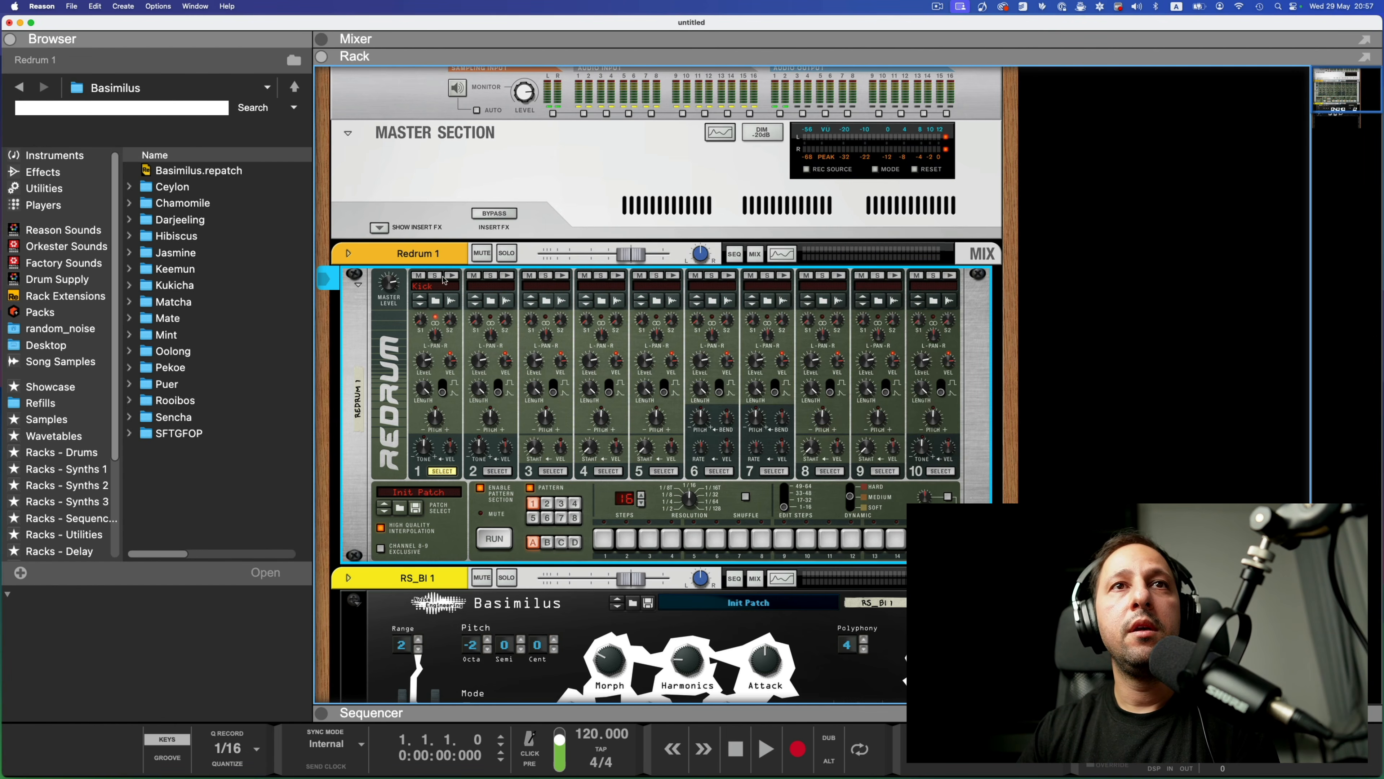
- Program the Kick on pattern steps 1, 4, 7, 11 and 15 in Redrum and play the pattern
click(698, 540)
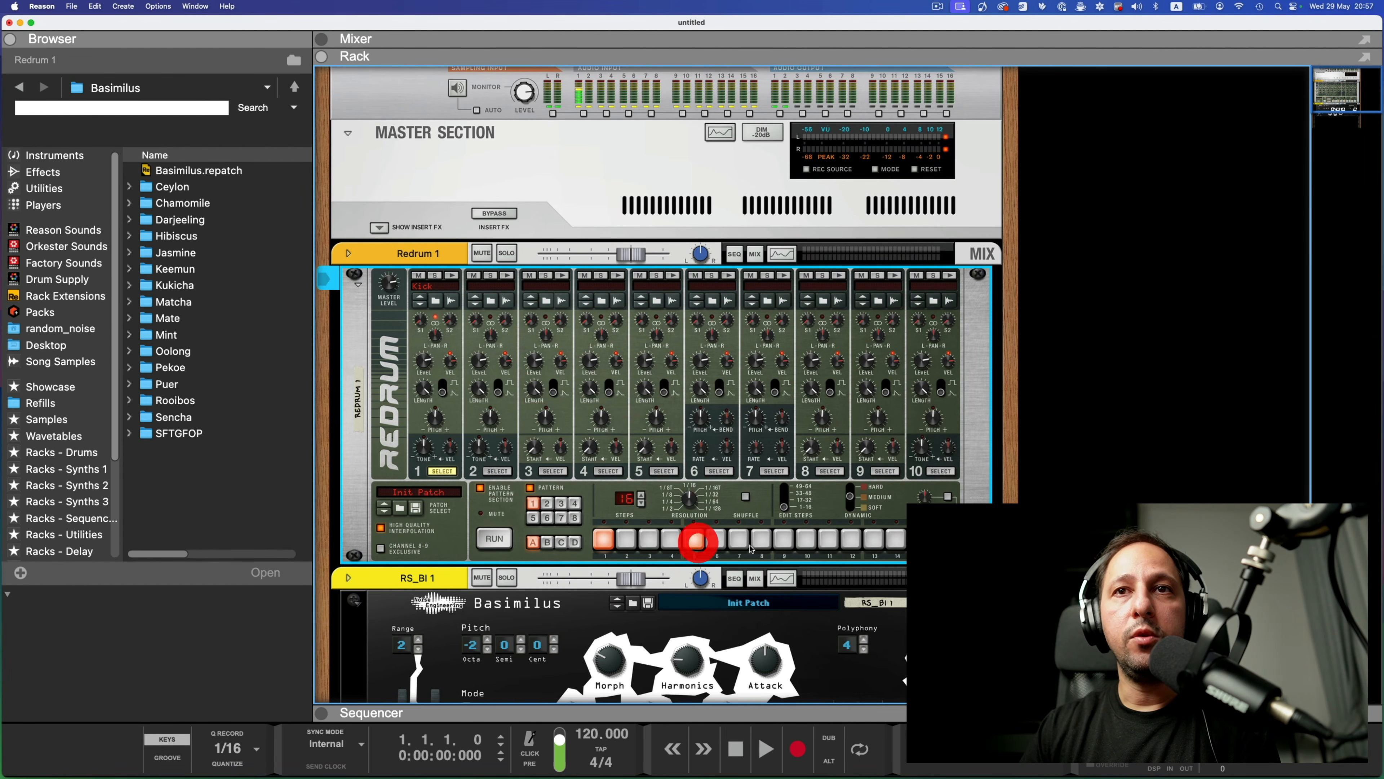
click(692, 539)
click(665, 541)
click(788, 543)
click(791, 542)
click(829, 540)
click(912, 540)
- Try Basimilus in Skin mode with the pitch at octave -1 and the Morph adjusted
scroll(453, 362, down, 1)
scroll(454, 362, down, 3)
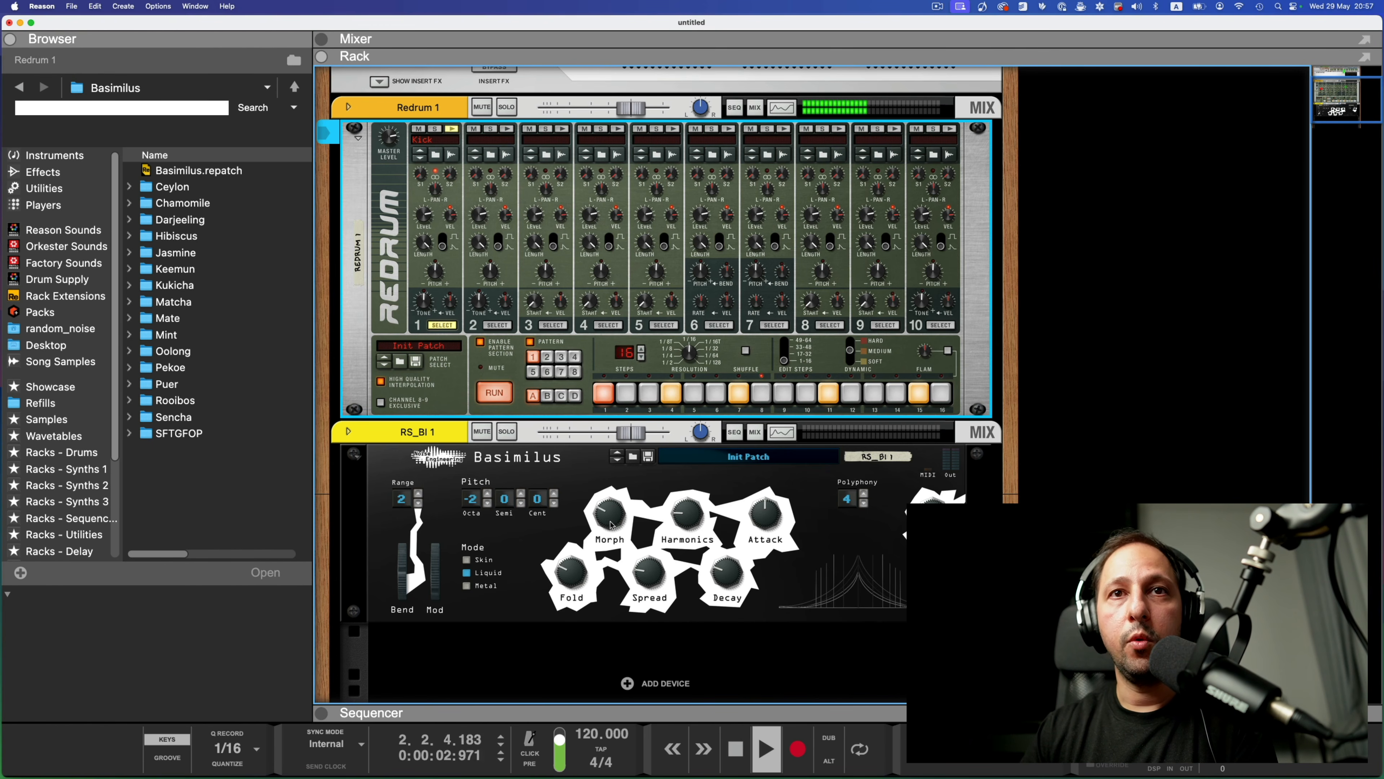
drag(609, 516, 607, 489)
click(487, 494)
click(482, 559)
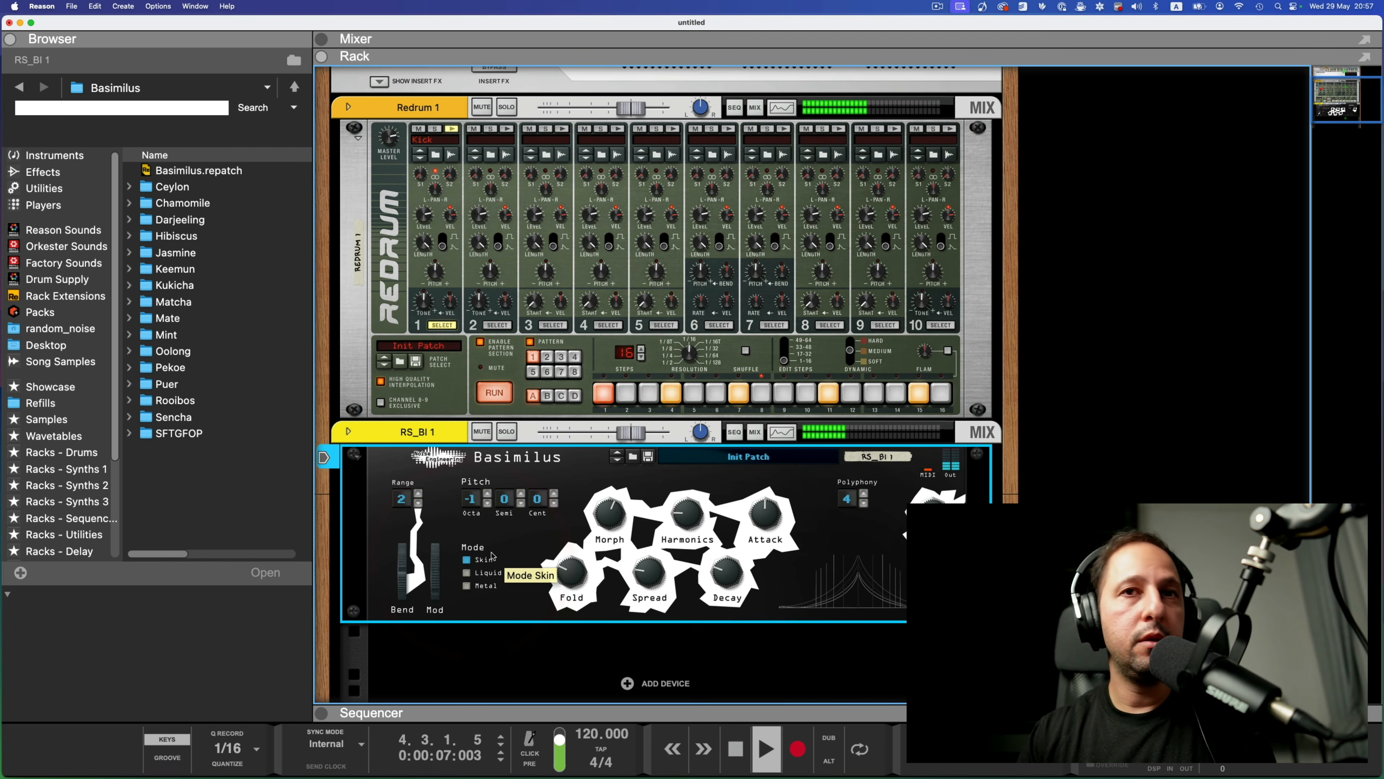
- Shape a Basimilus percussion sound in Metal mode at octave -2, adjusting Fold, Morph, Harmonics, Spread, Decay and Attack
click(479, 585)
drag(572, 565, 573, 589)
mouse_move(599, 508)
mouse_down()
mouse_move(596, 476)
mouse_move(601, 520)
mouse_up()
drag(648, 571, 687, 474)
drag(611, 500, 609, 521)
drag(728, 568, 727, 593)
mouse_move(761, 510)
mouse_down()
mouse_move(755, 547)
mouse_move(765, 521)
mouse_up()
click(486, 503)
click(610, 518)
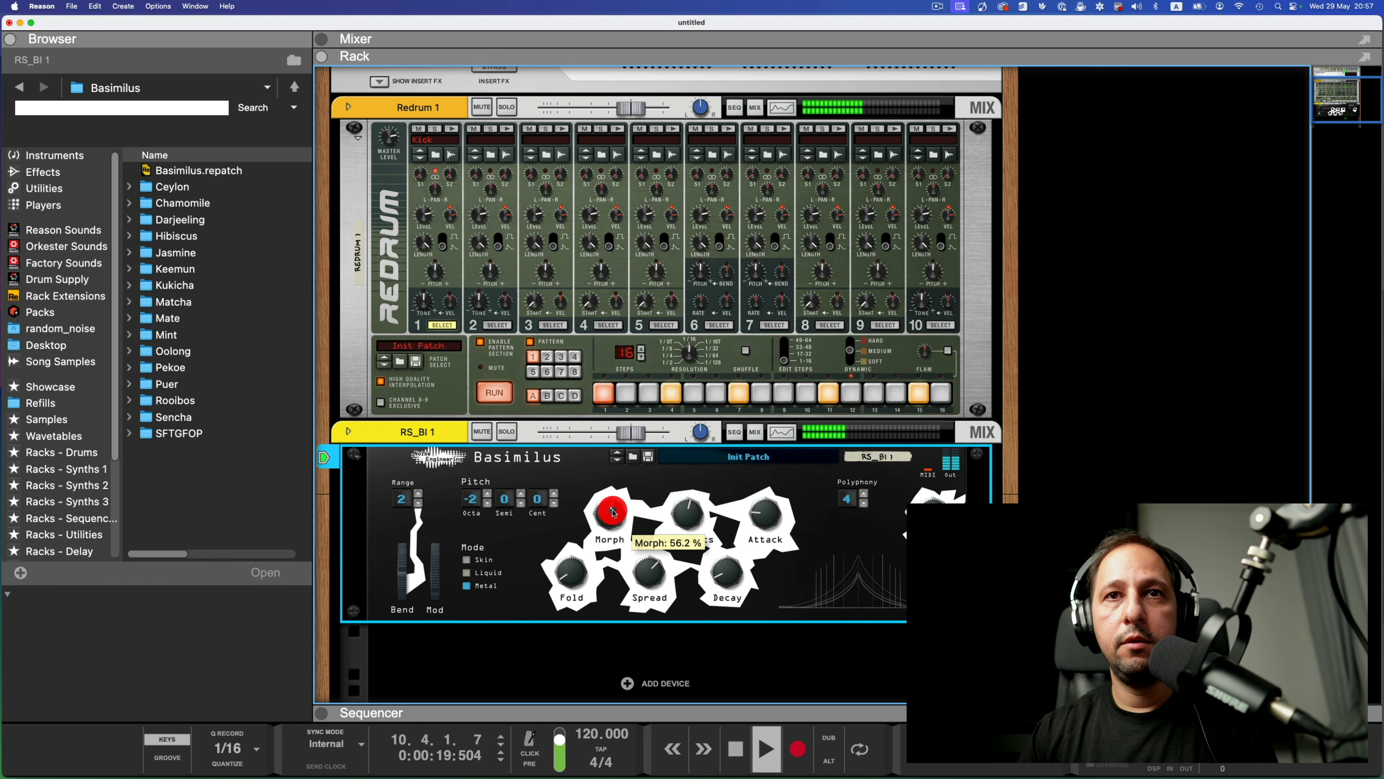
- Stop the Redrum pattern, record the Basimilus sound into channel 2 and open the recording in the sample editor
click(495, 393)
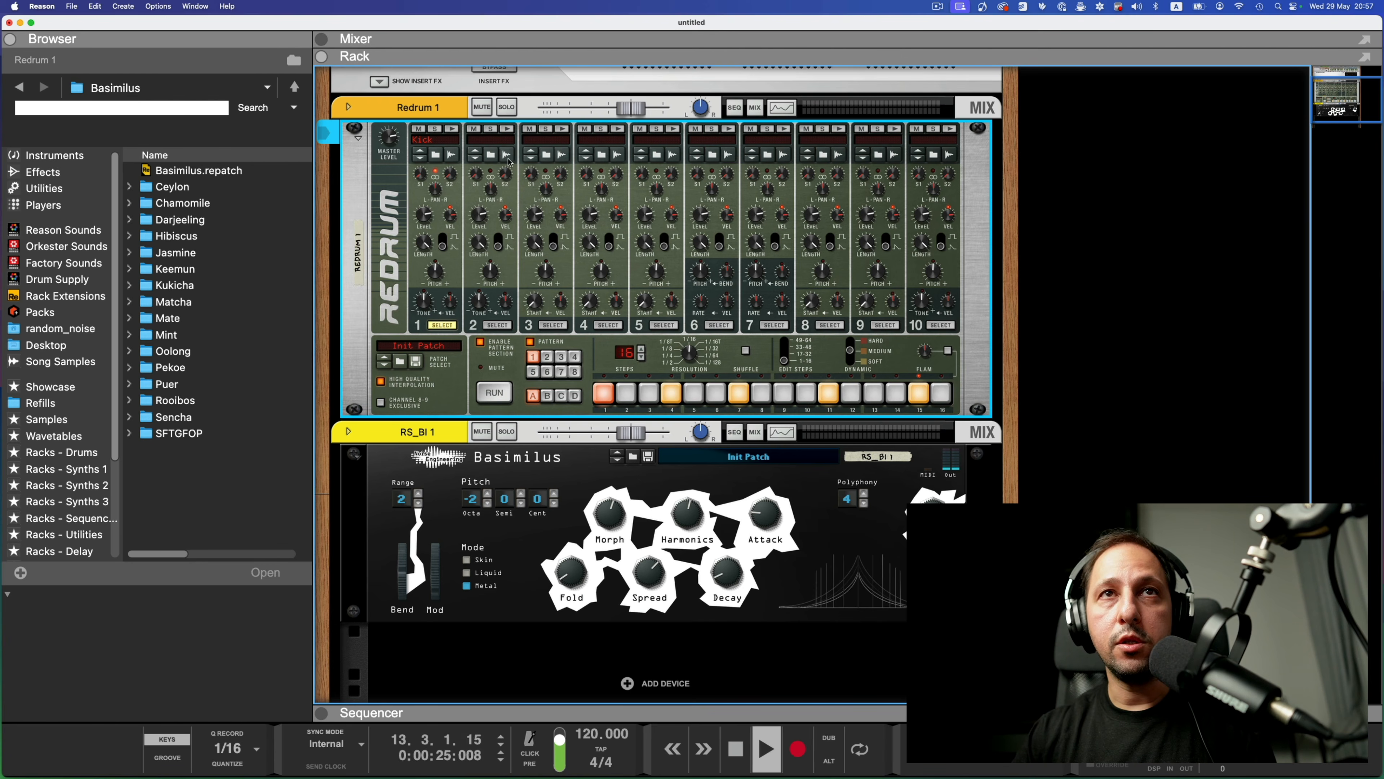
click(508, 156)
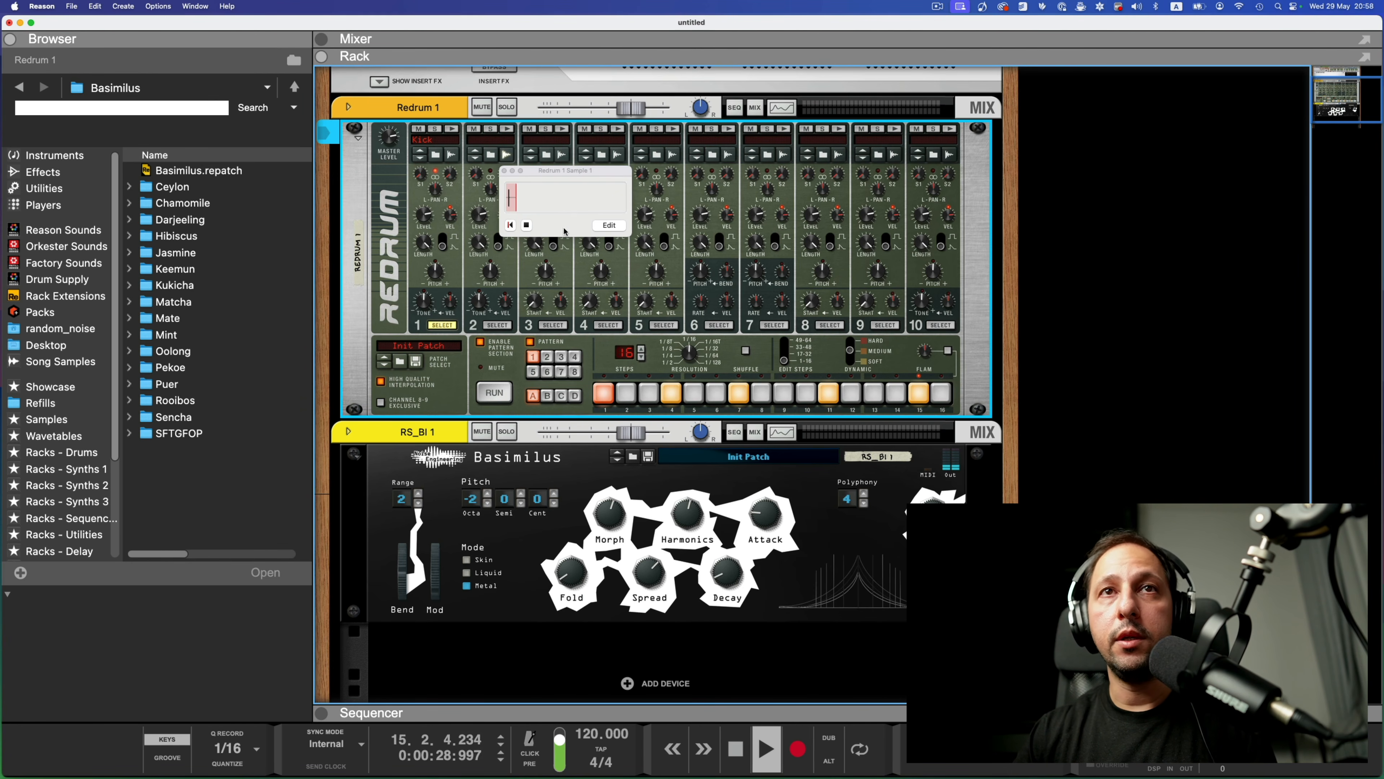
click(608, 226)
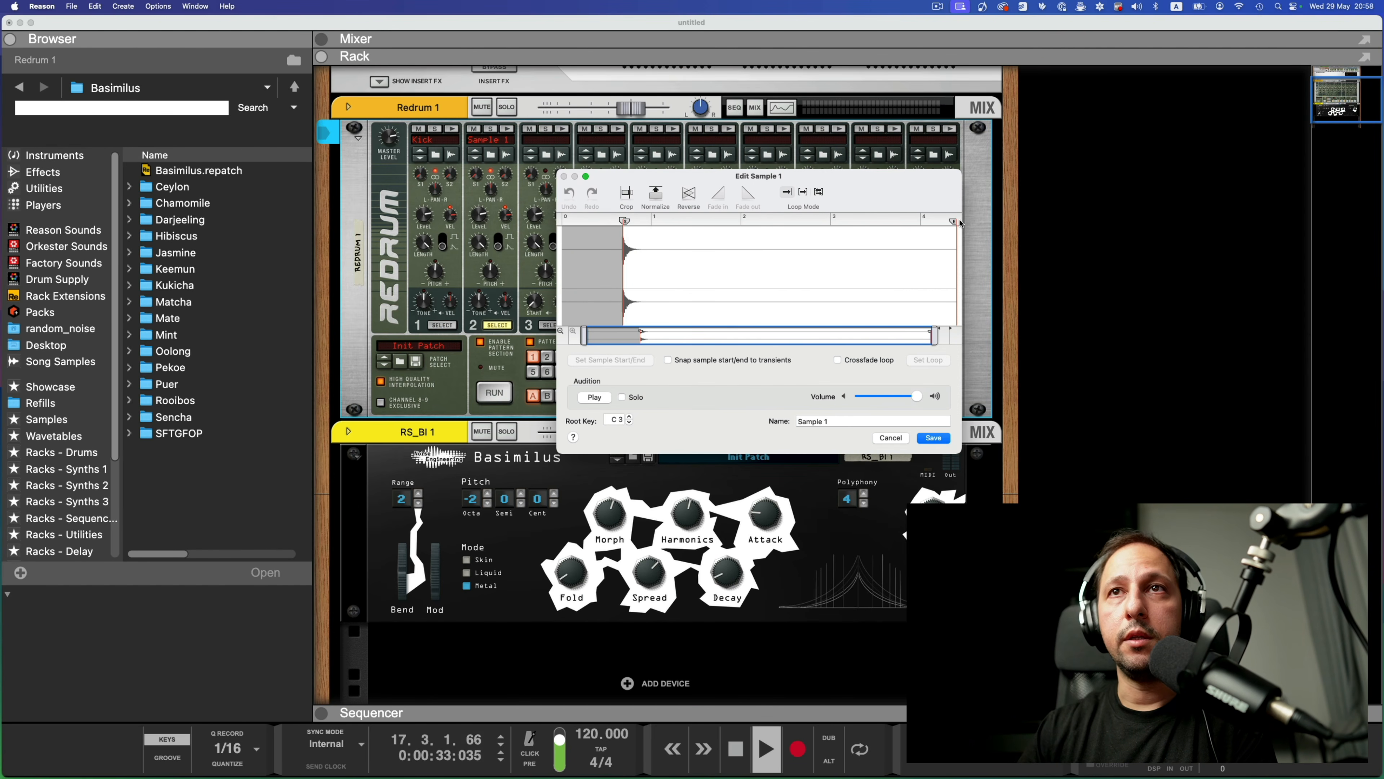
- Crop the channel 2 sample down to the hit, about 0.34 s long, and normalize it
drag(954, 221, 681, 222)
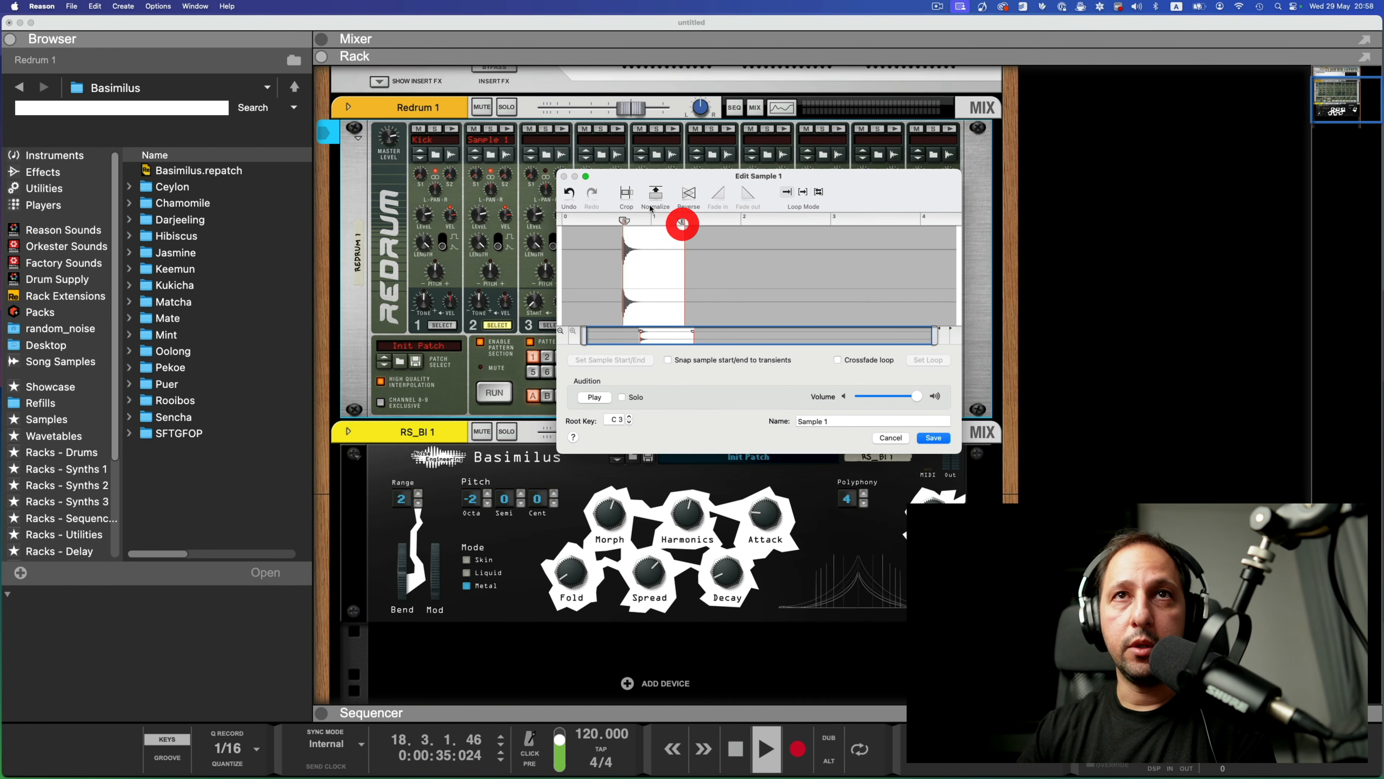
click(626, 194)
drag(953, 222, 756, 225)
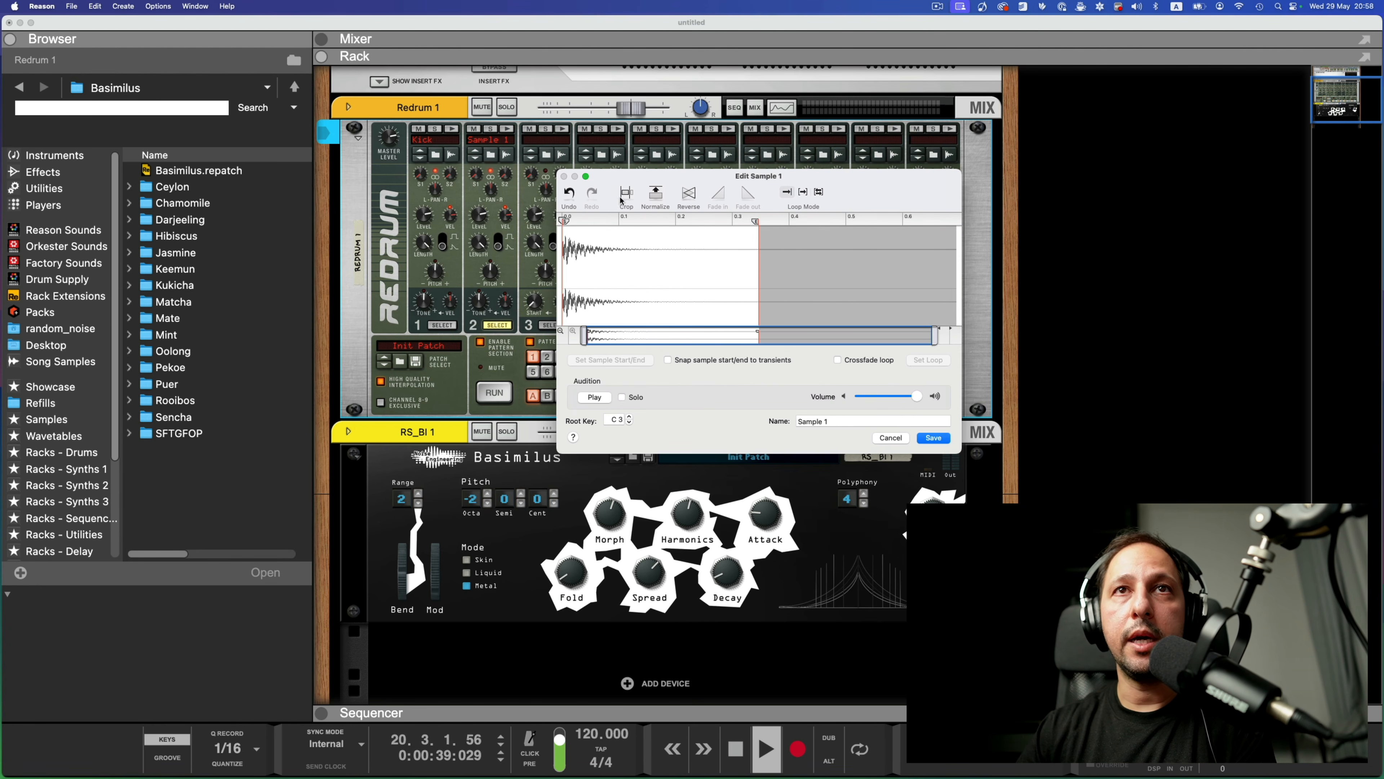
click(628, 194)
click(656, 195)
- Save the channel 2 sample under the name Perc, audition it and set drum 2's level to 82
drag(905, 421, 766, 421)
text(Perc)
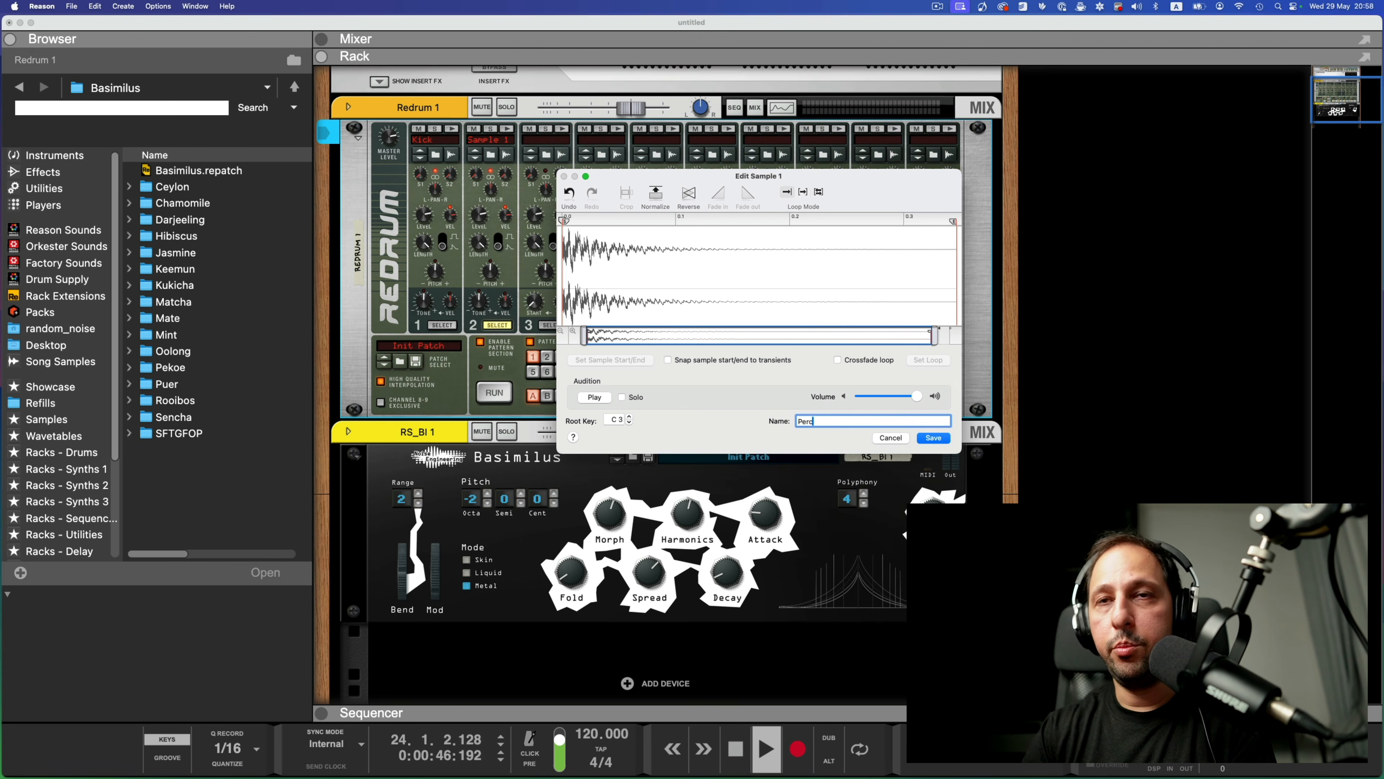
click(934, 438)
click(505, 129)
click(505, 130)
drag(482, 217, 486, 228)
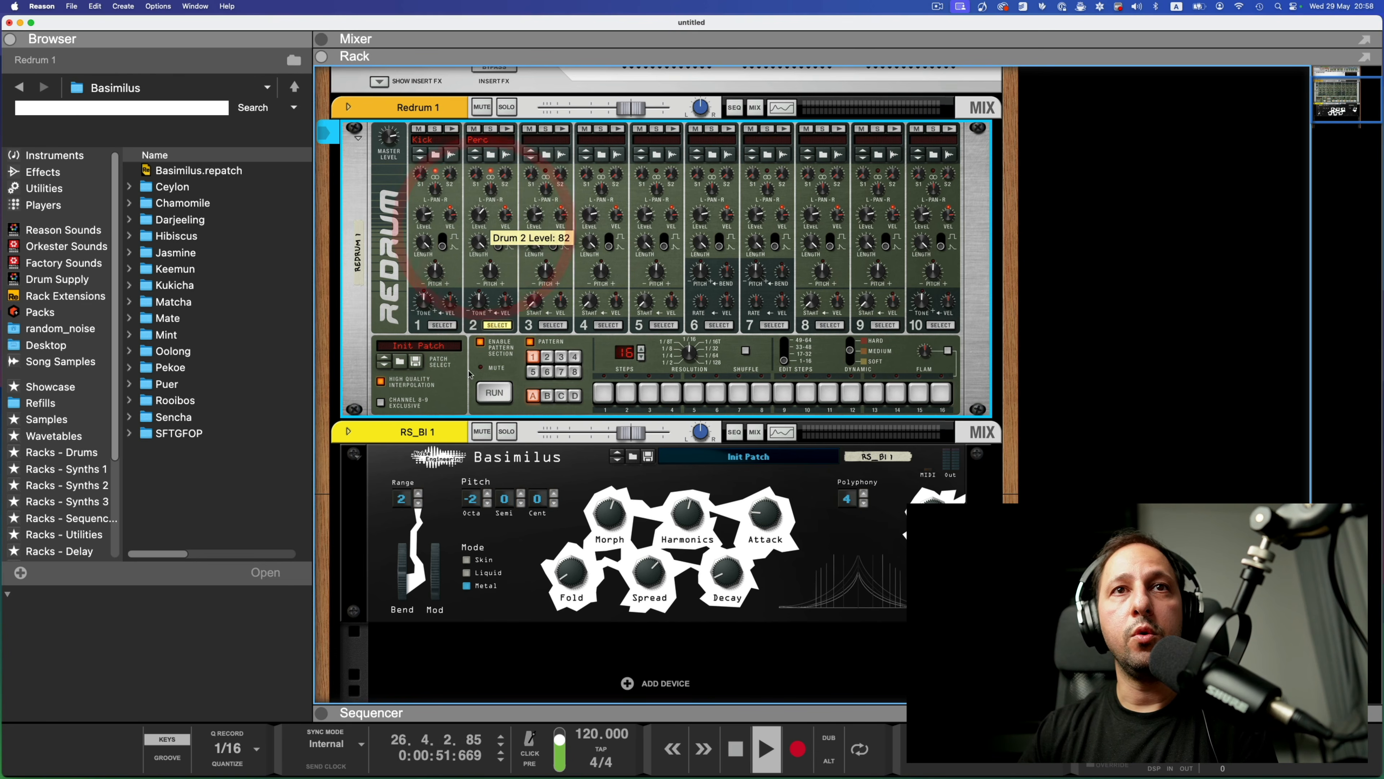
- Run the Redrum pattern, program Perc on steps 3, 8, 14 and 16, and stop playback after listening
click(494, 392)
click(648, 392)
click(762, 393)
click(895, 392)
click(941, 392)
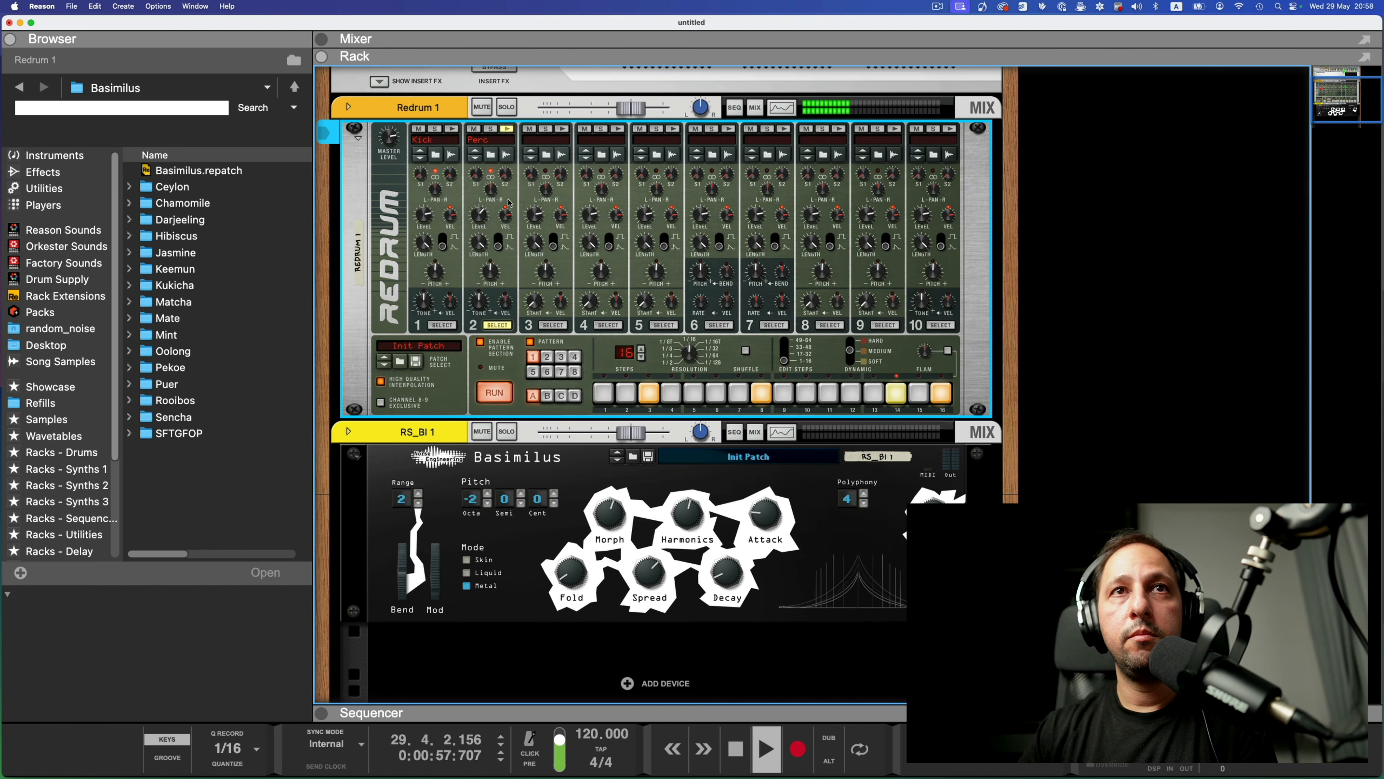
click(479, 216)
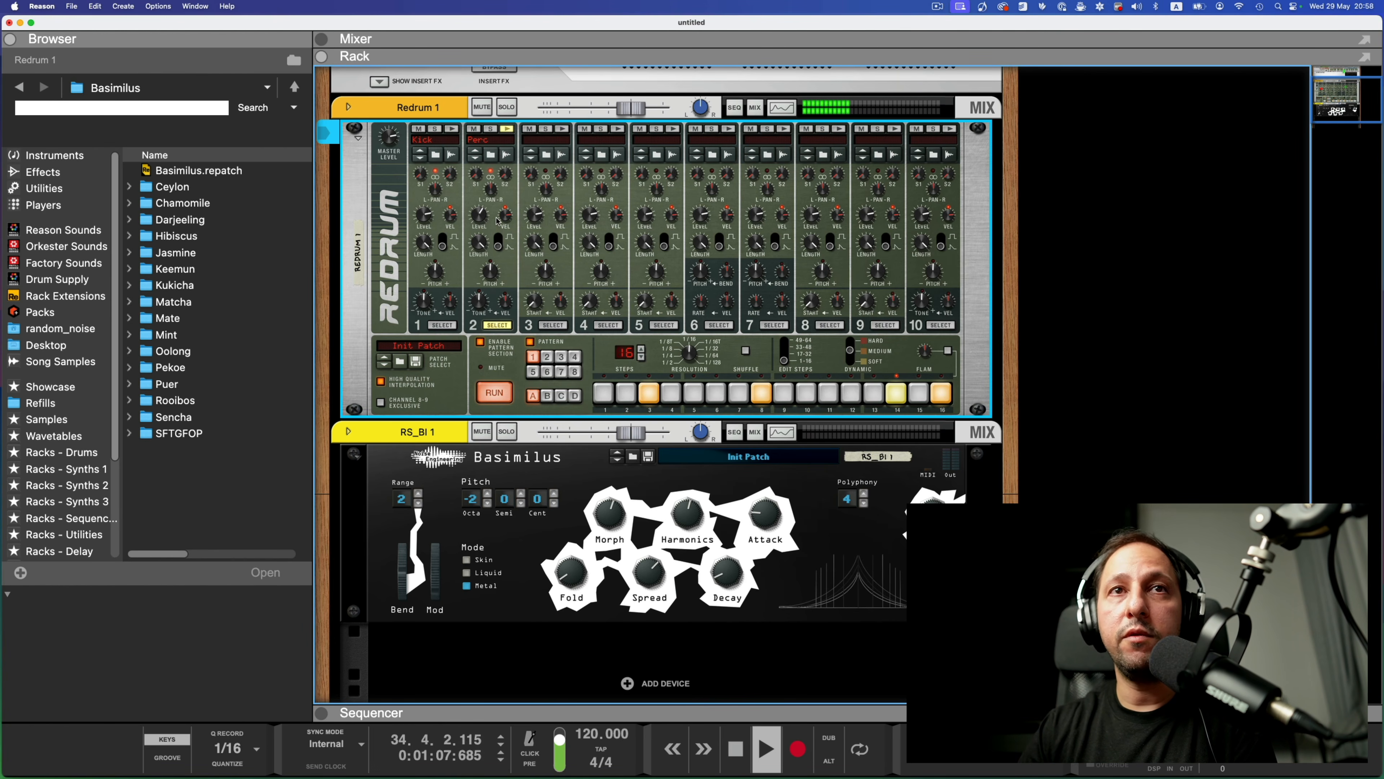
key(space)
- Find Mimic Creative Sampler among the Reason Studios instruments and add it to the rack below Basimilus
scroll(467, 326, down, 3)
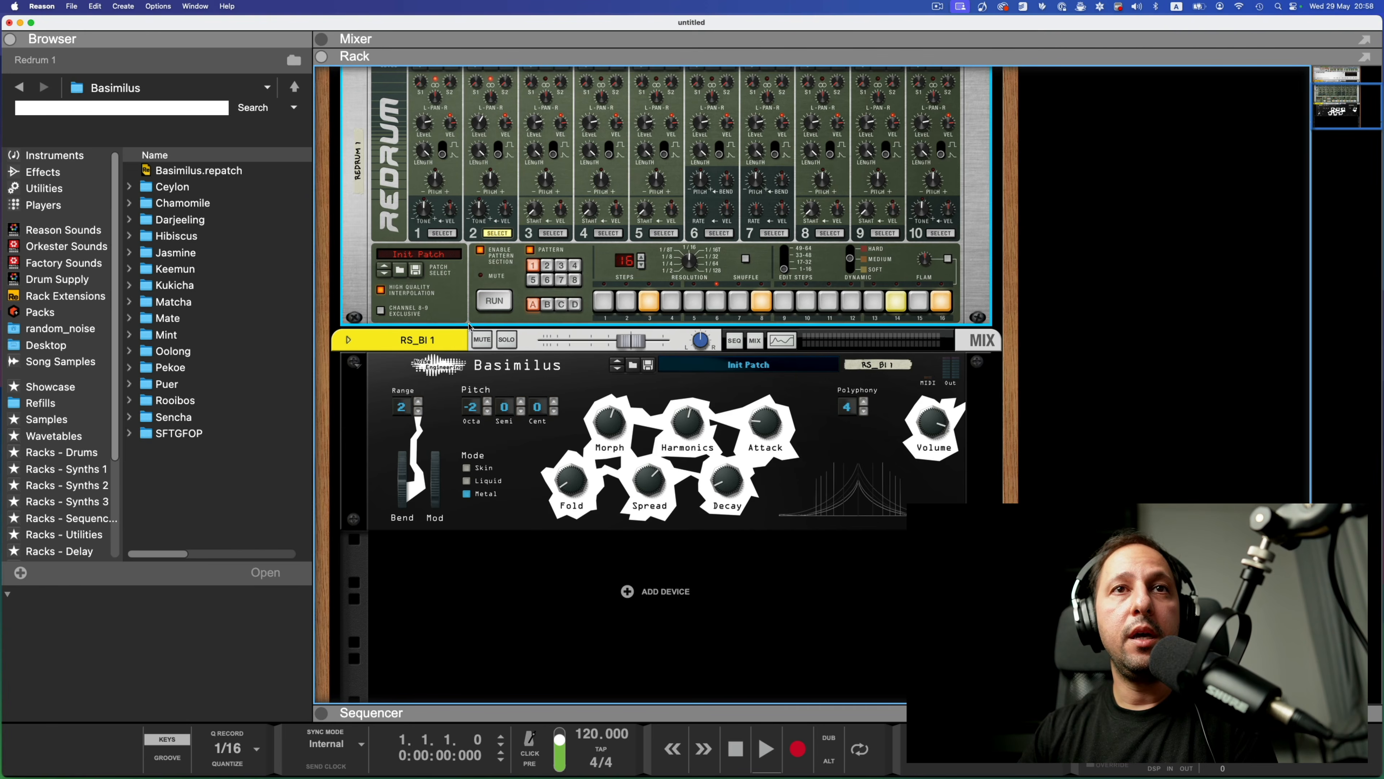
click(82, 155)
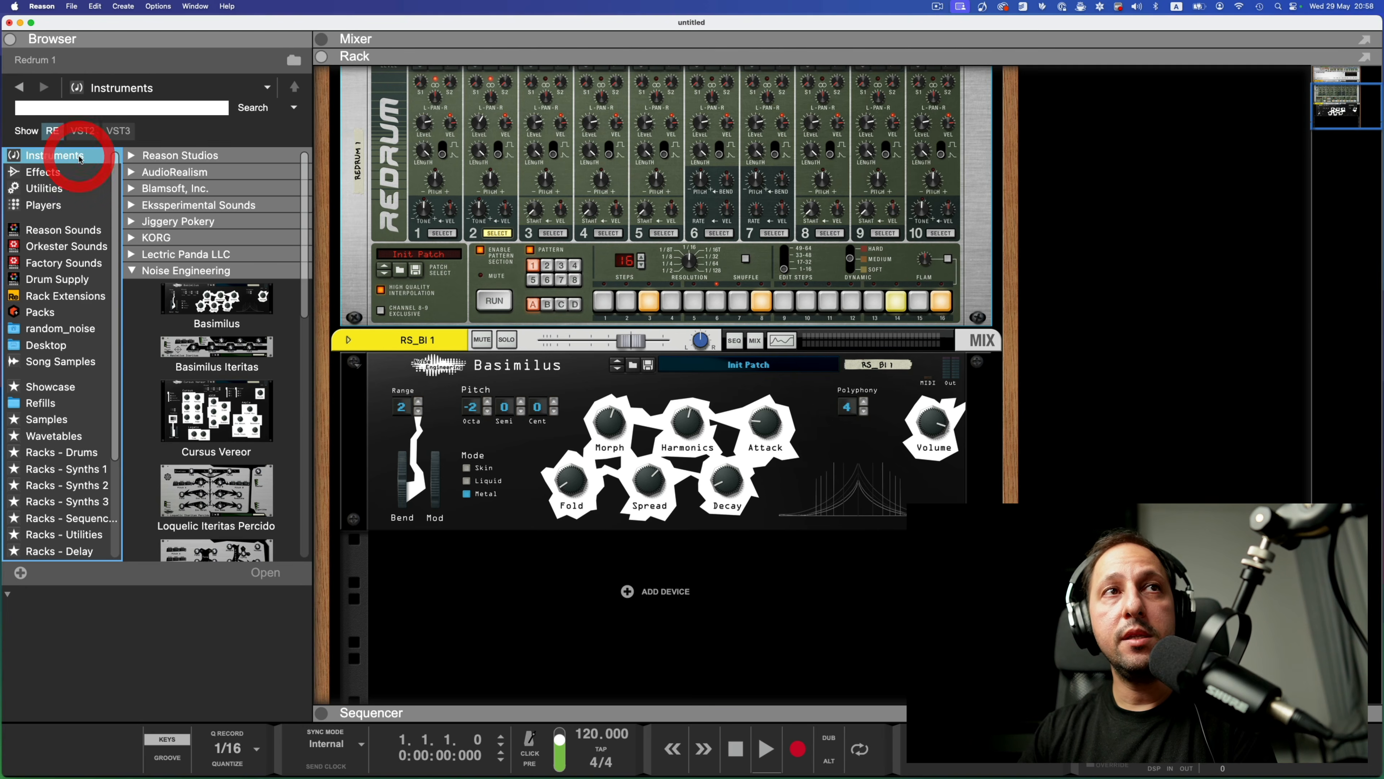
click(165, 274)
click(133, 155)
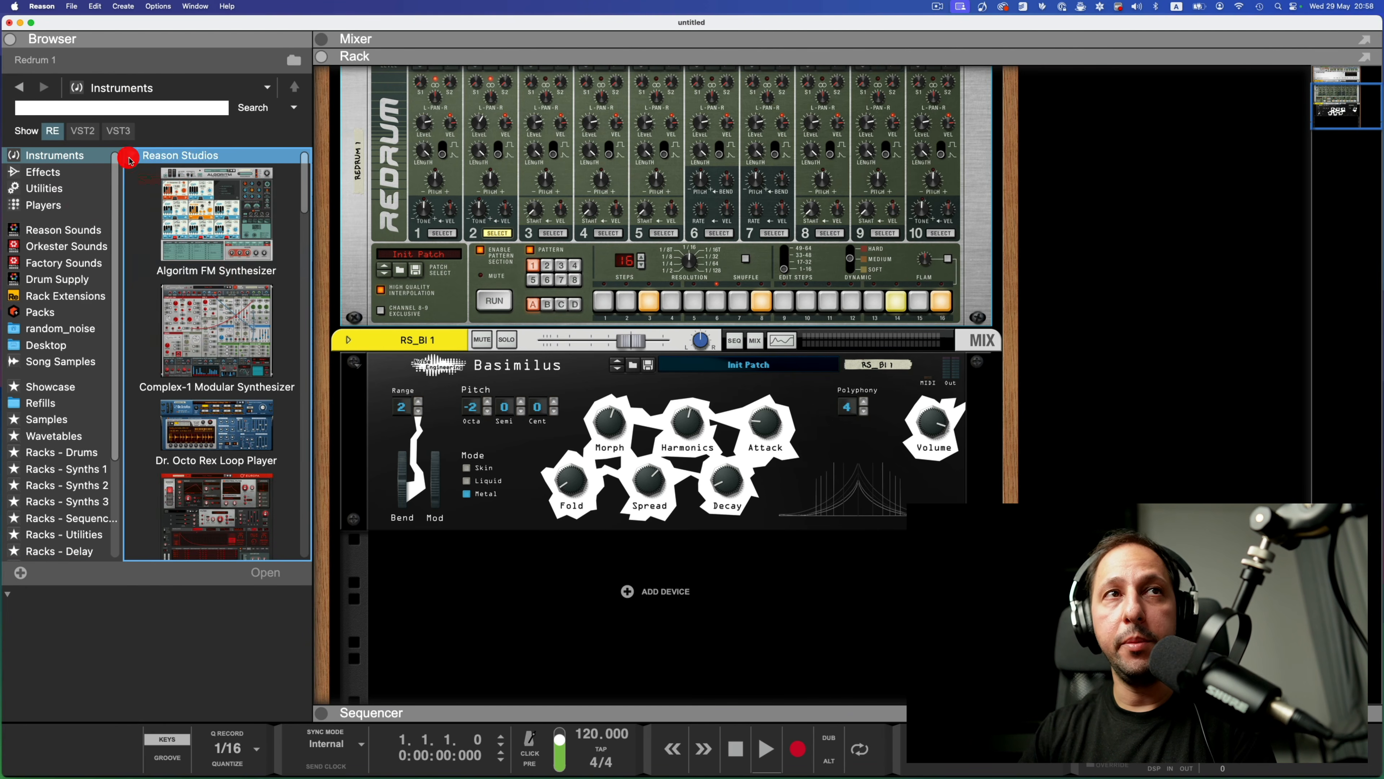
key(Down)
key(Down)
key(Down)
key(Down)
key(Down)
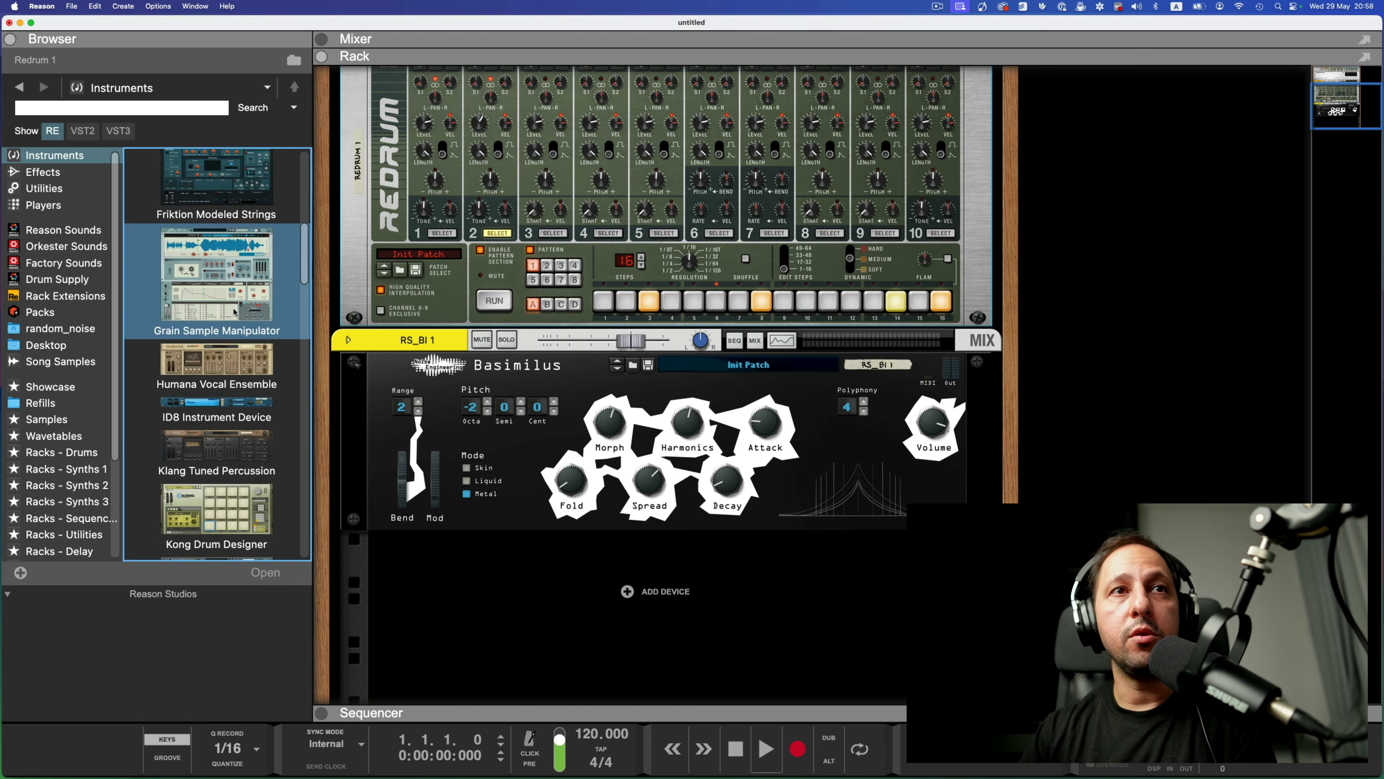
key(Down)
key(Down)
key(Down)
key(Down)
key(Down)
key(Down)
key(Down)
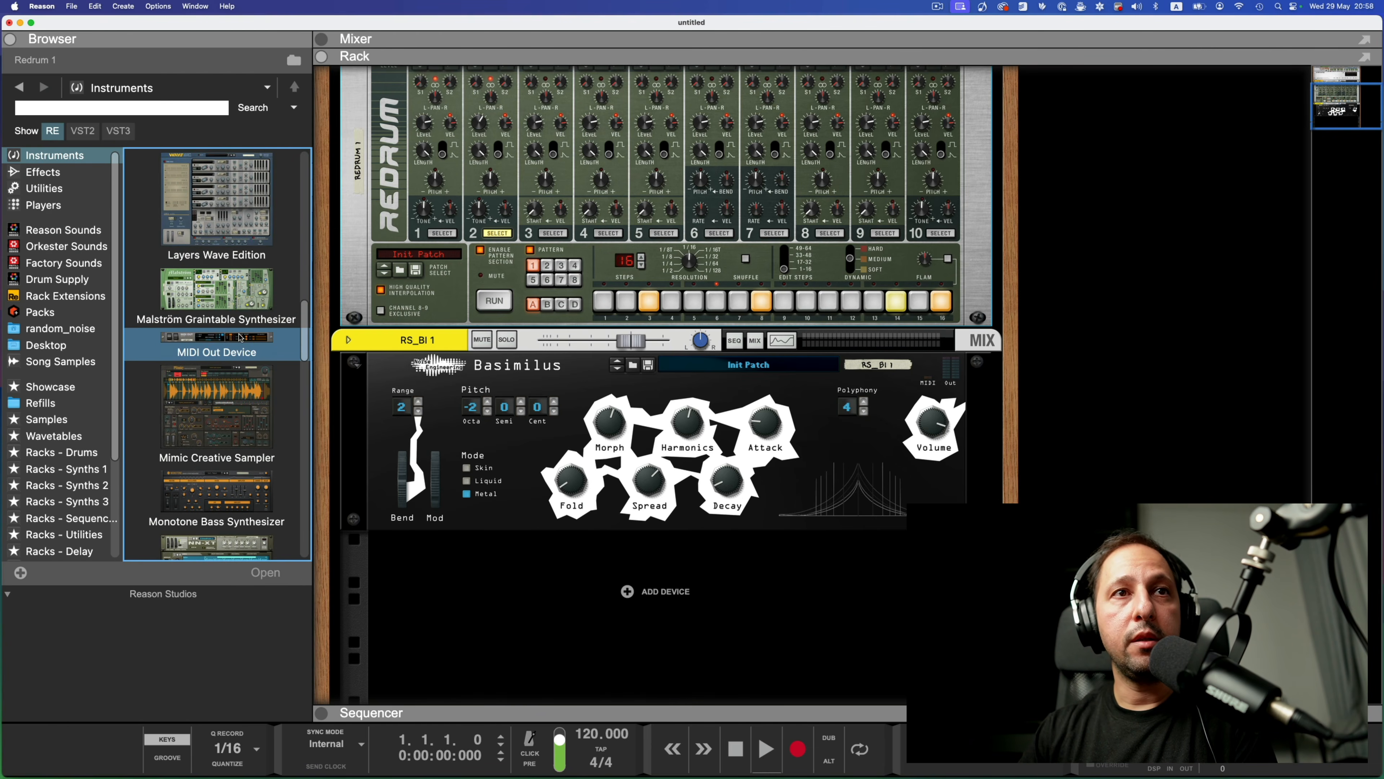
key(Down)
drag(246, 401, 570, 616)
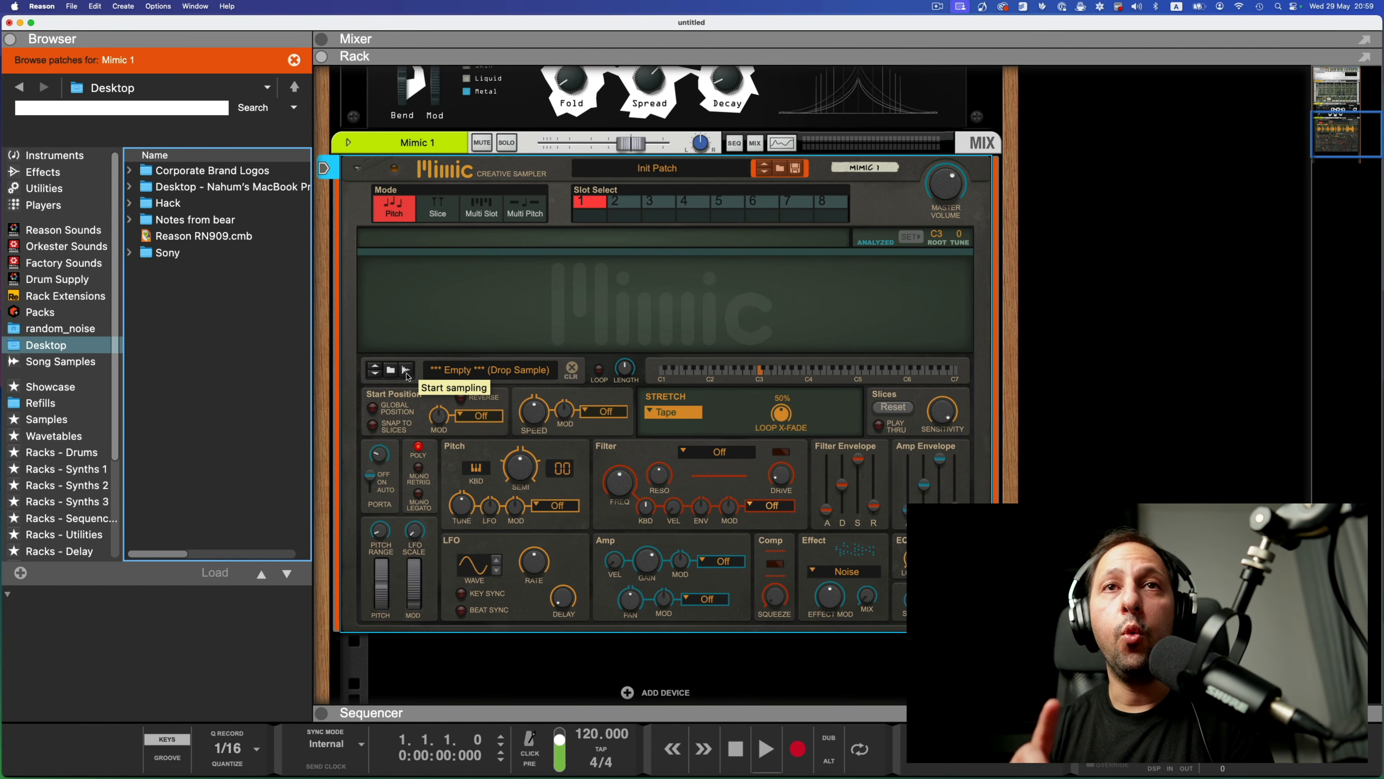
- Try to save the current Redrum patch
scroll(409, 378, up, 10)
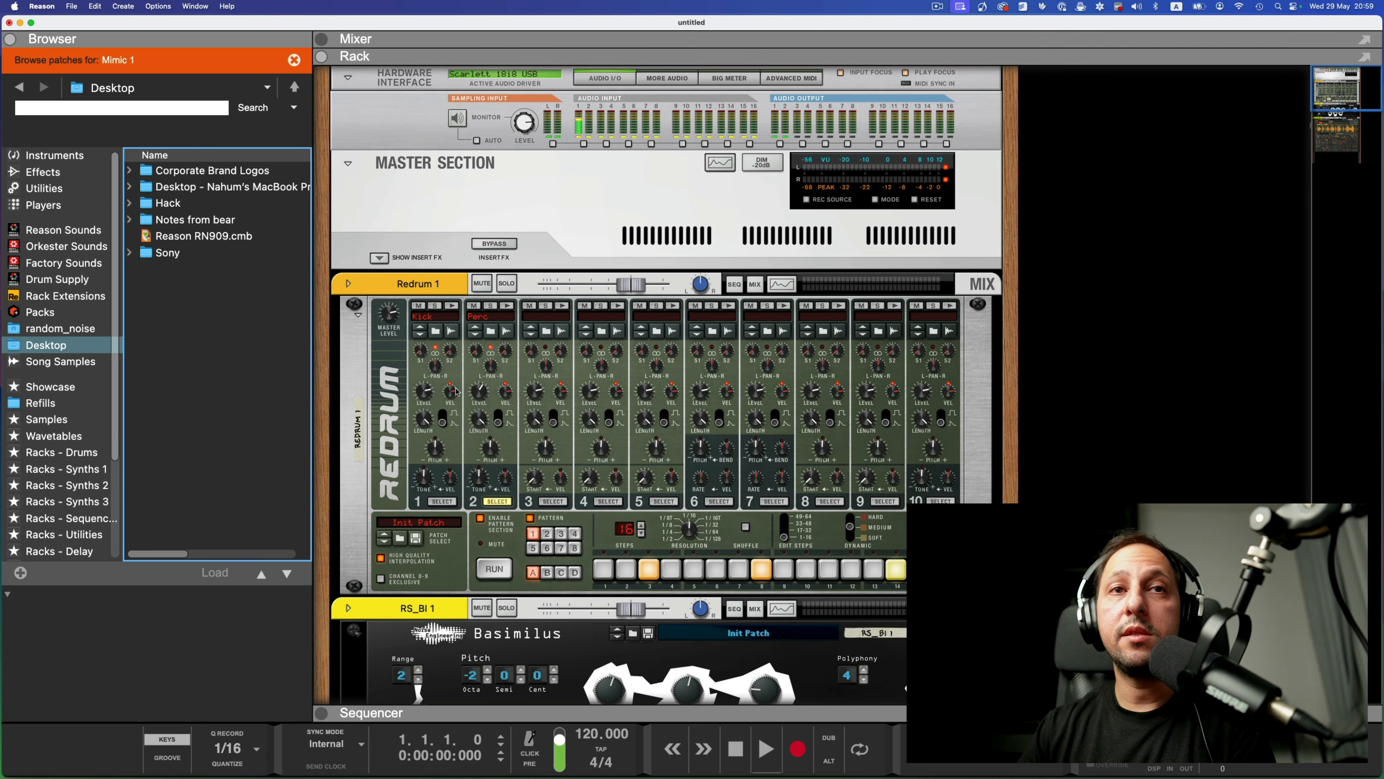
click(417, 538)
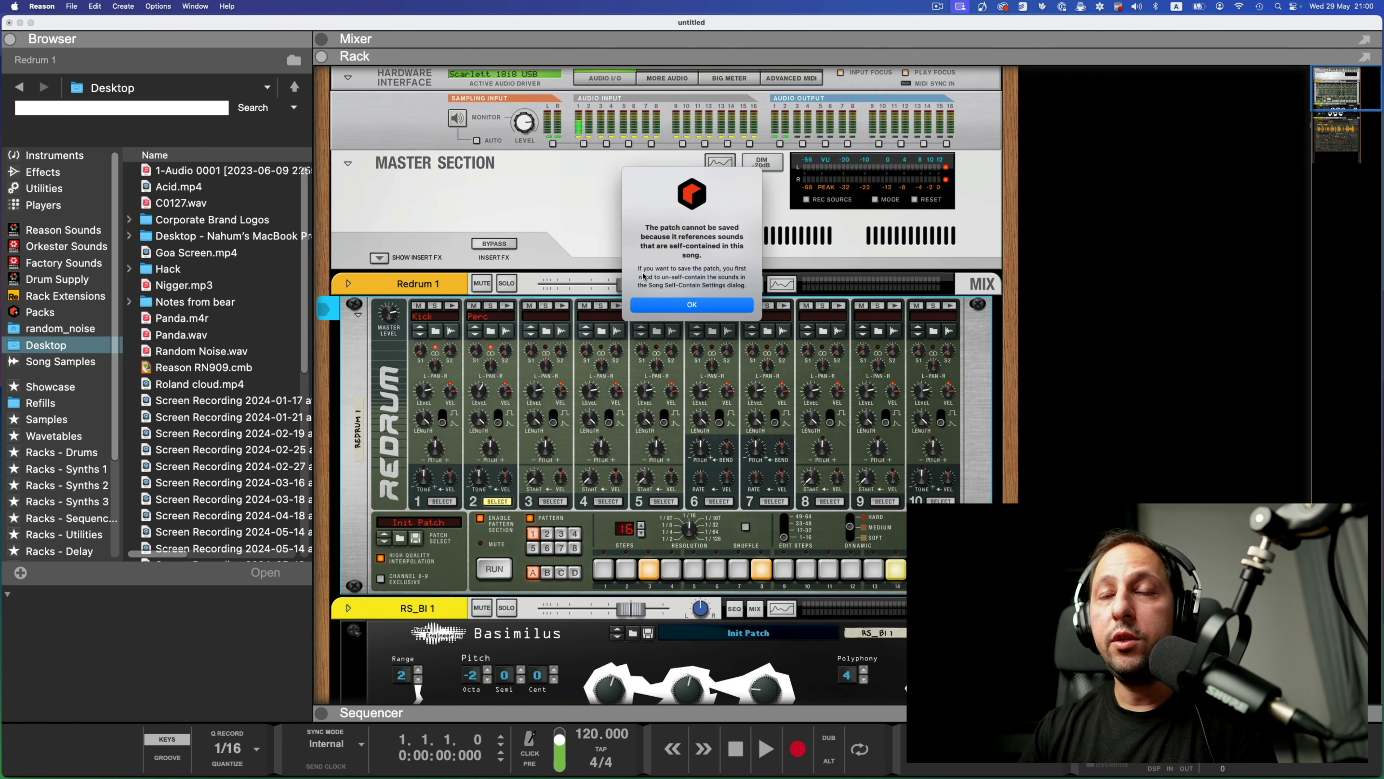
click(669, 309)
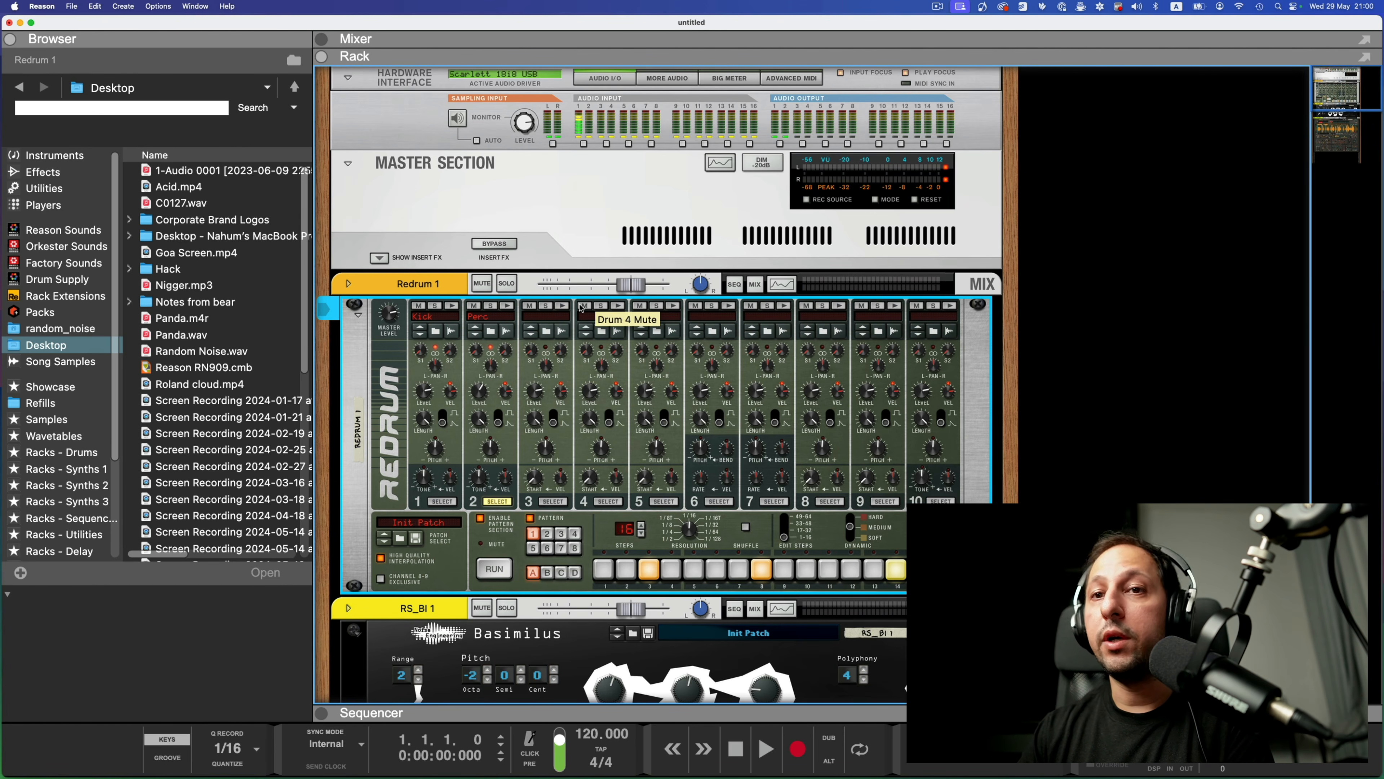
- Remove Kick and Perc from the song's self-contained sounds and save both samples in the Reason folder
click(72, 7)
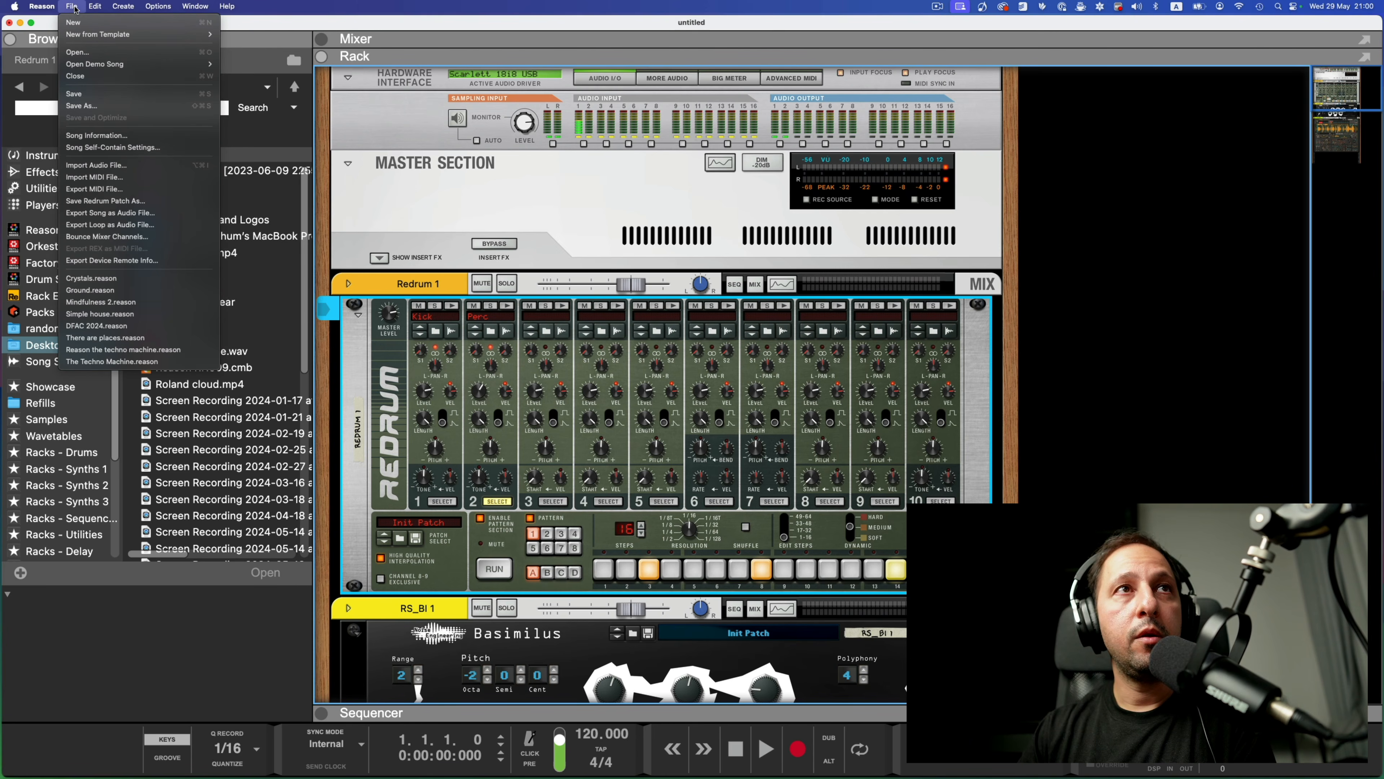
click(136, 148)
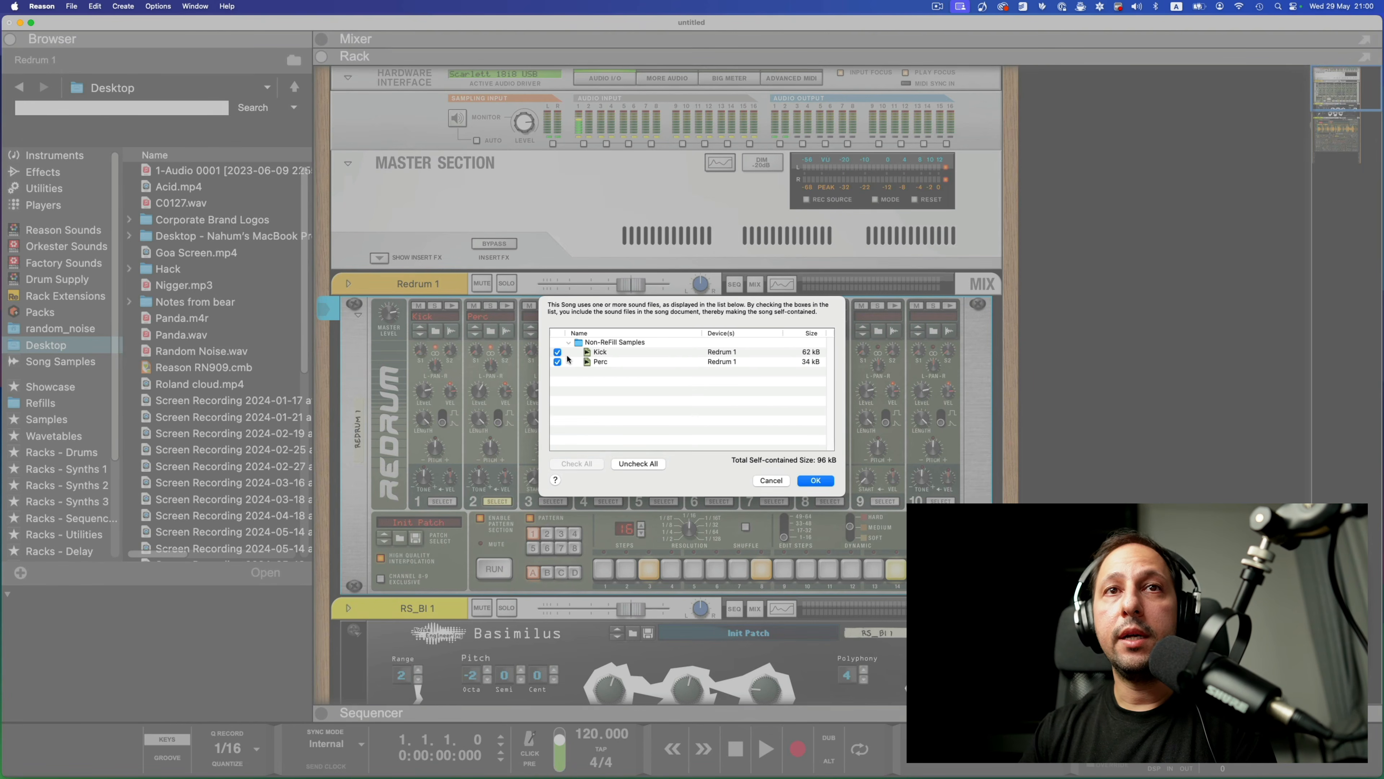
click(558, 352)
click(558, 362)
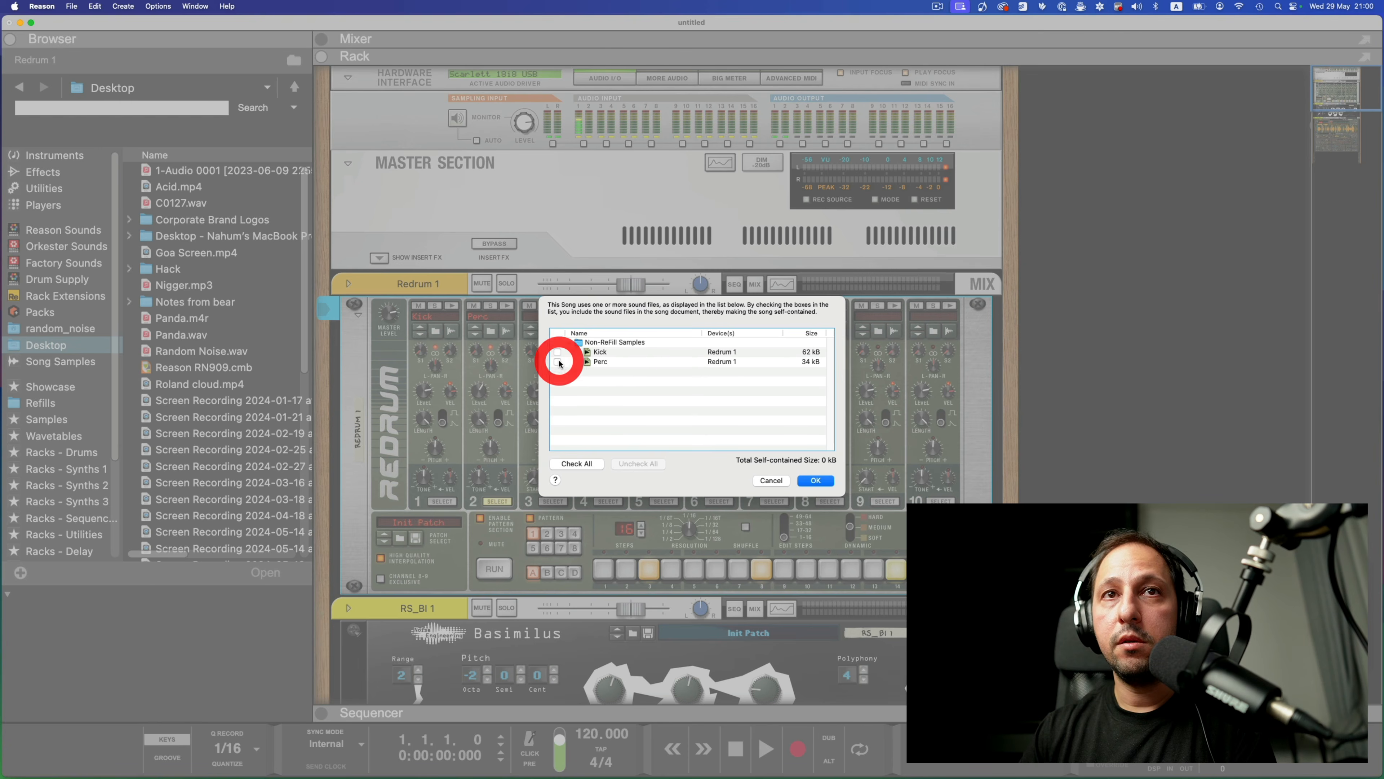
click(814, 482)
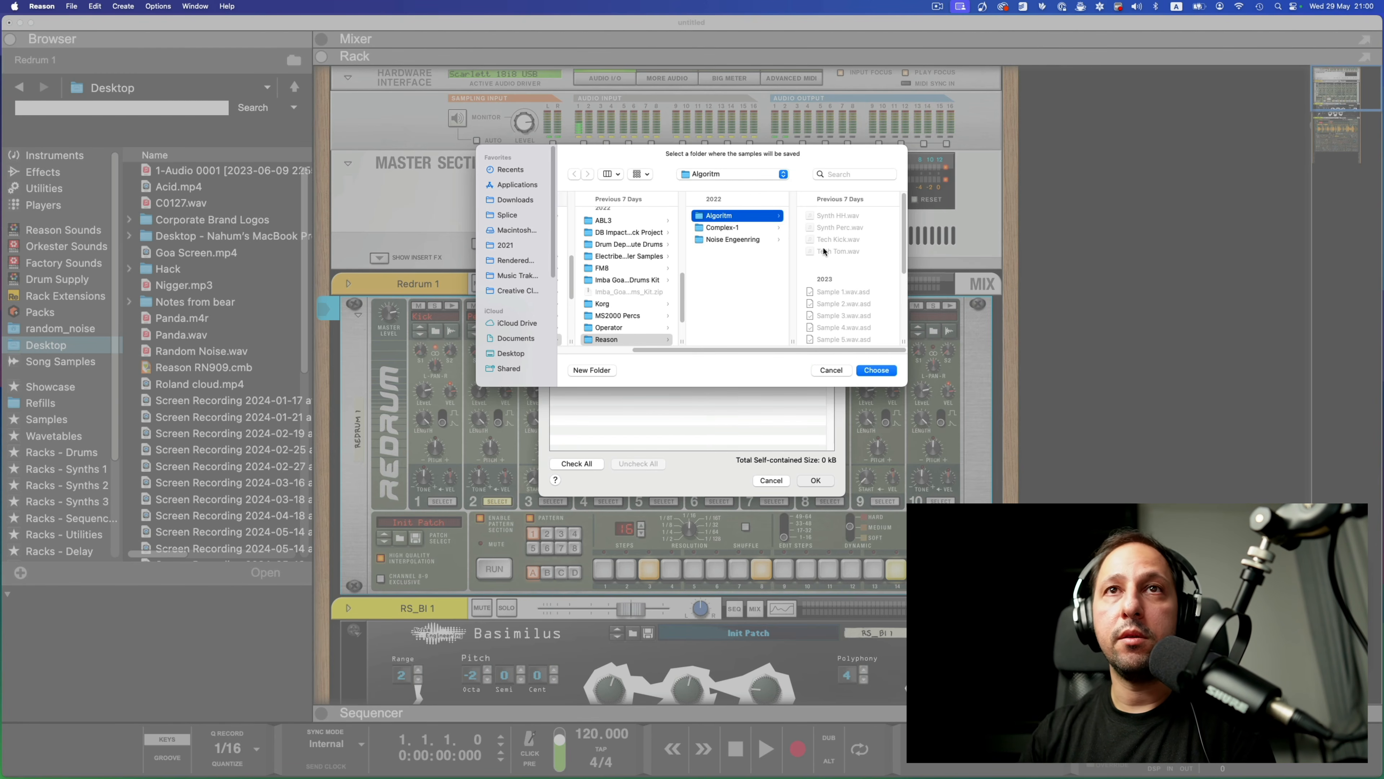
click(616, 339)
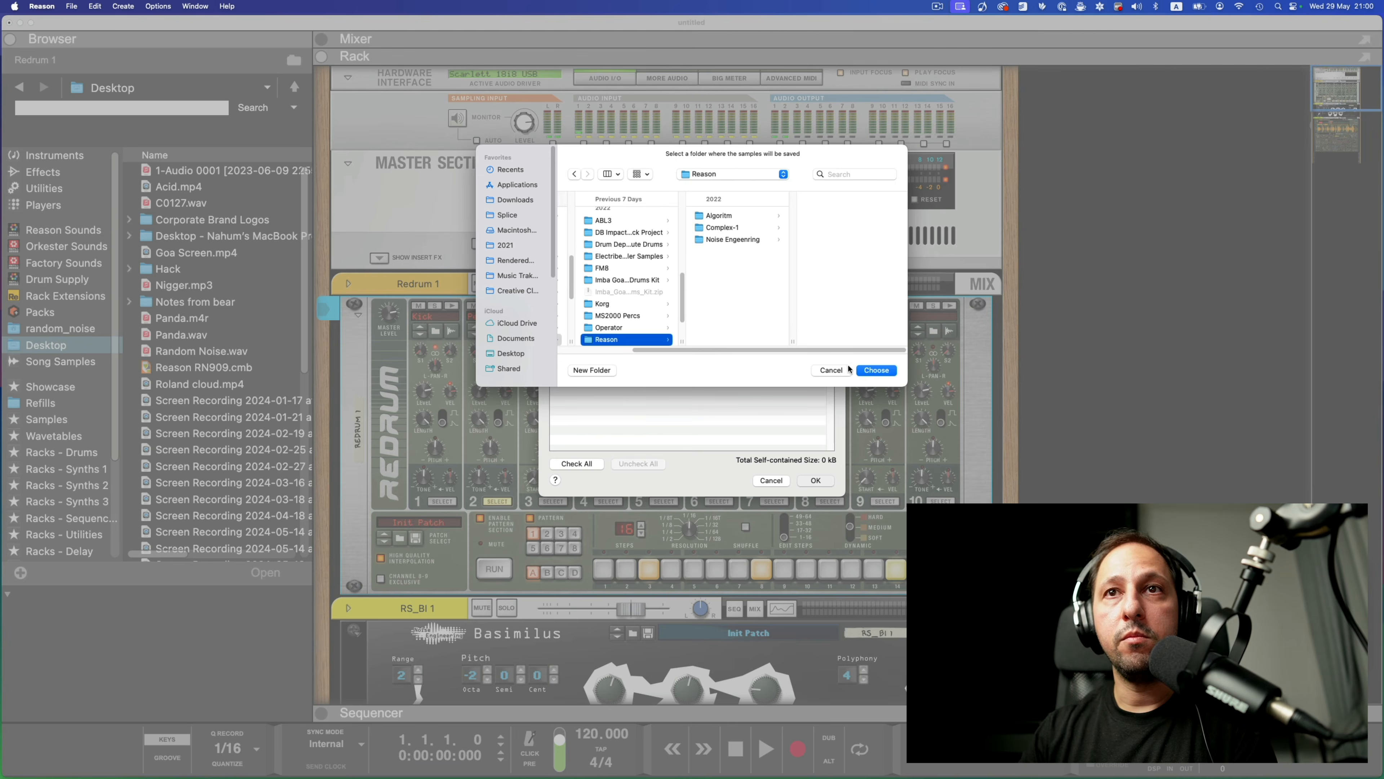
click(868, 371)
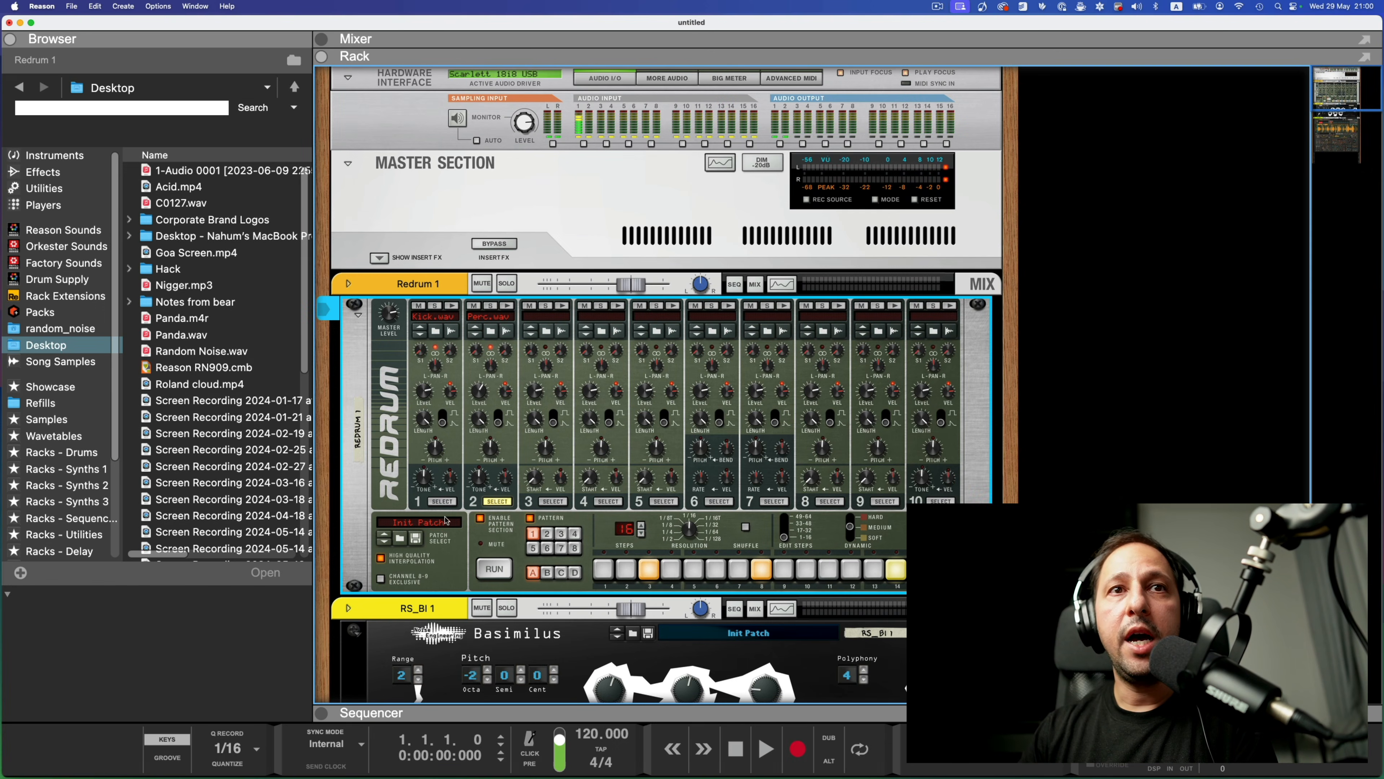
- Bring up the save dialog for the Redrum patch in the Reason folder
click(416, 541)
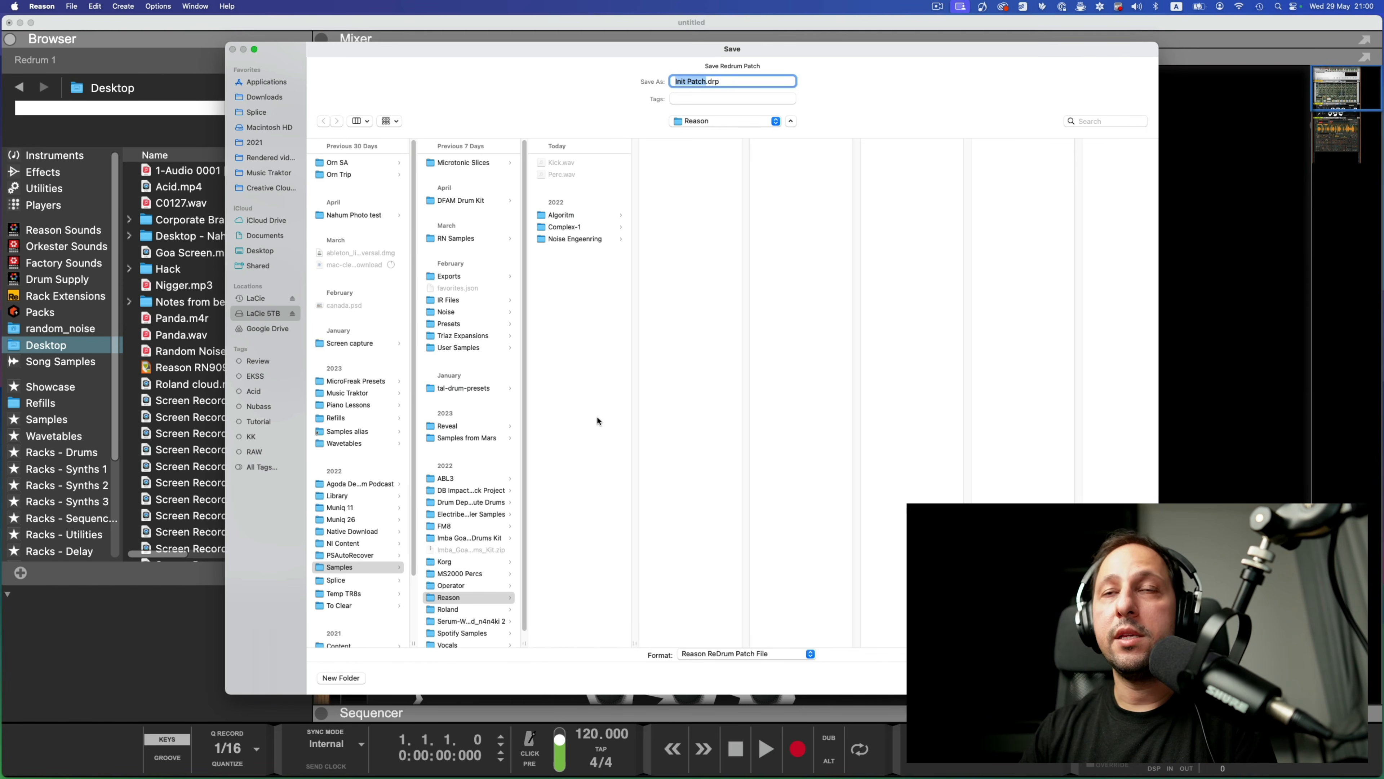